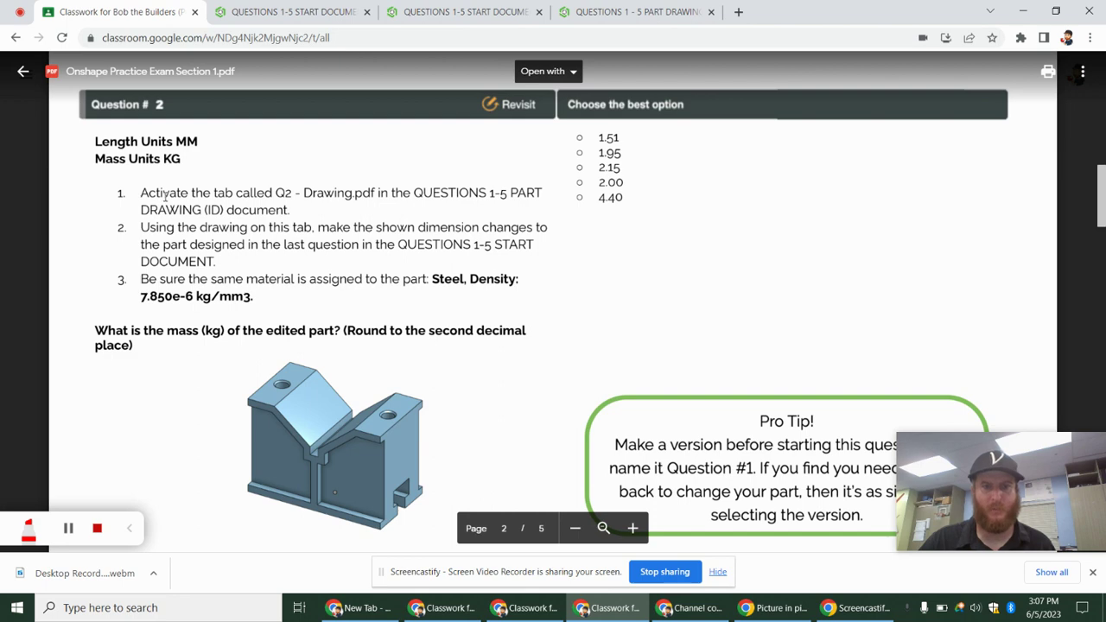
# - Check Question 2's mass prompt against the START DOCUMENT, then bring up the QUESTIONS 1 - 5 PART DRAWING
pyautogui.click(285, 12)
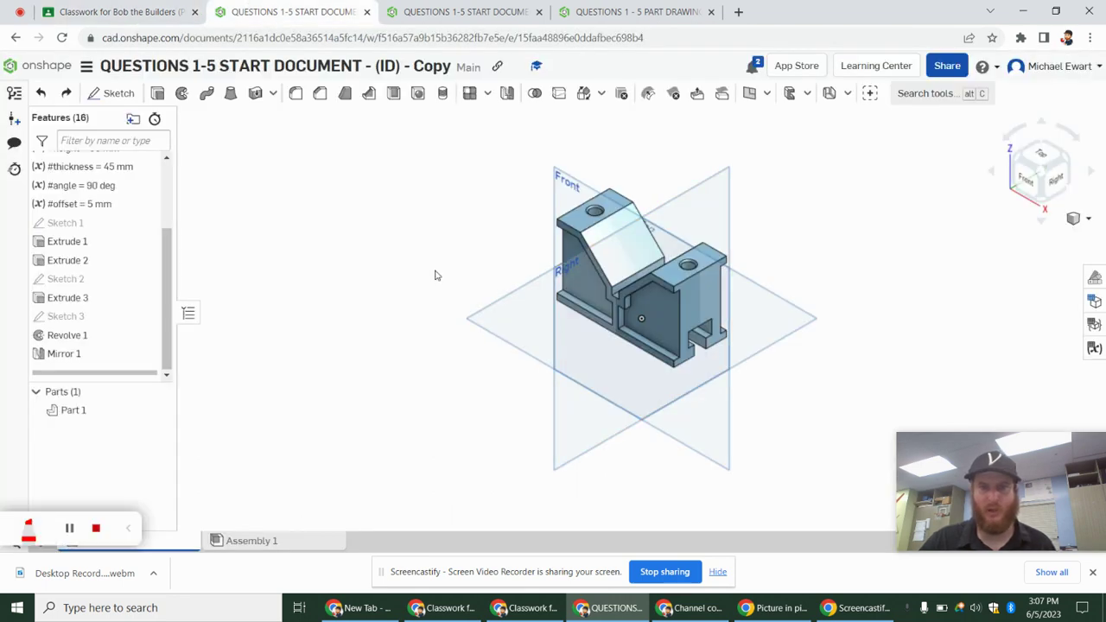
pyautogui.click(146, 12)
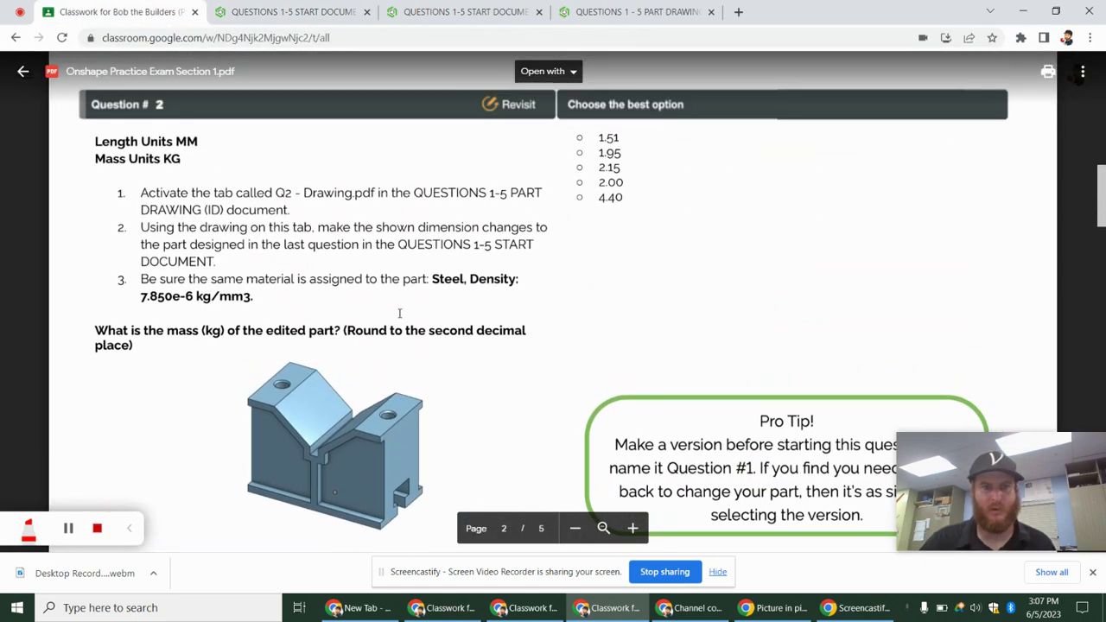
pyautogui.click(285, 13)
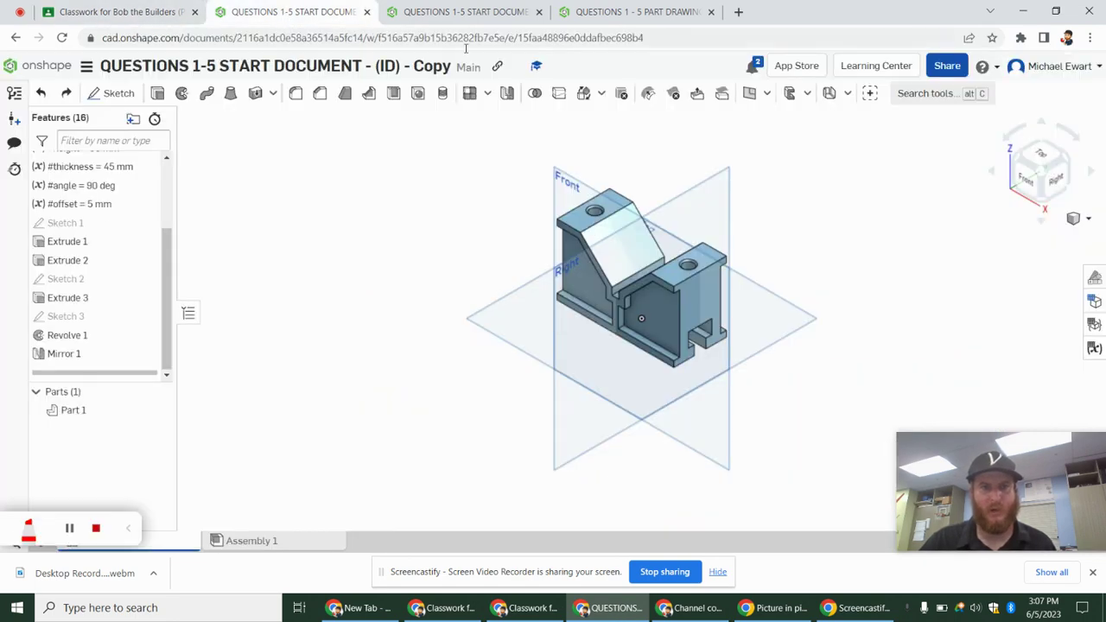
pyautogui.click(579, 12)
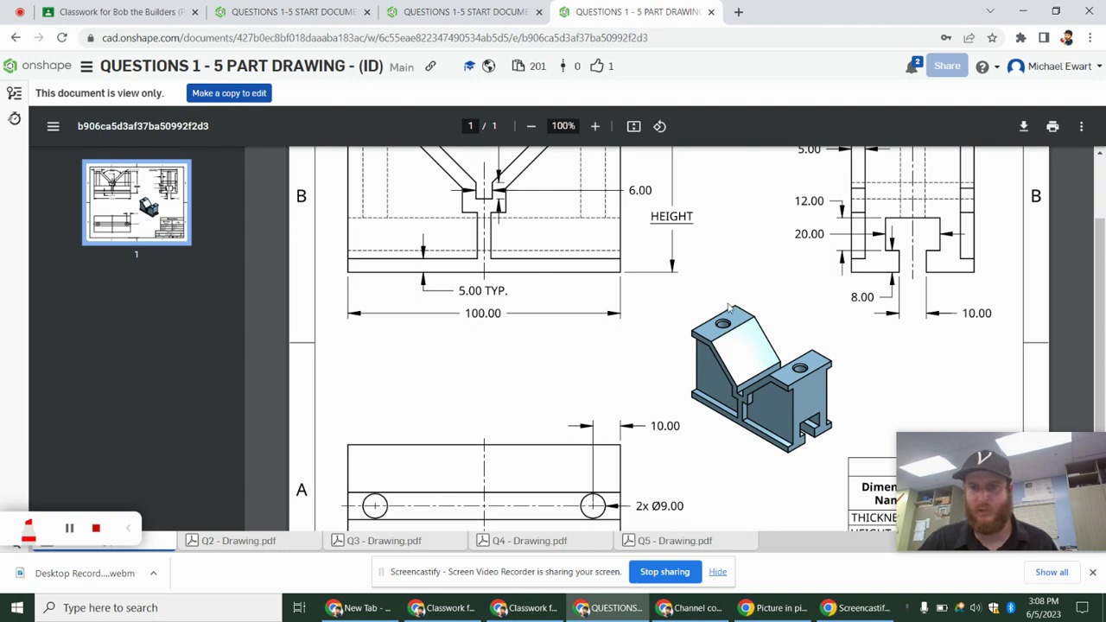
# - Review the Q1 and Q4 drawings, including the 8.00 TYP. dimension, then return to the START DOCUMENT
pyautogui.scroll(1, 799, 309)
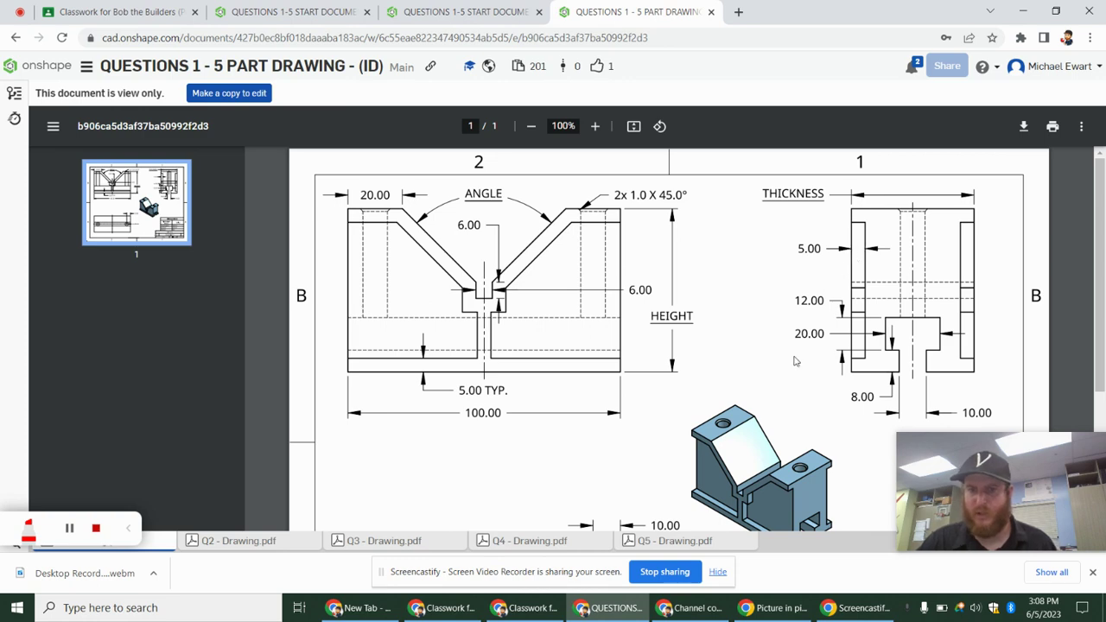
pyautogui.scroll(-2, 789, 407)
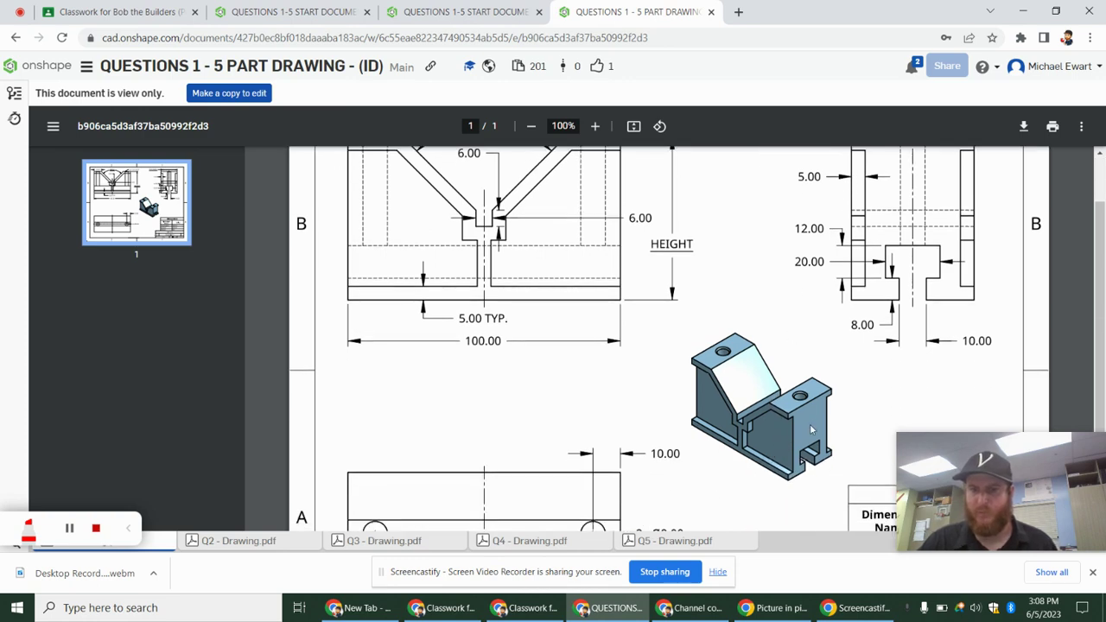
pyautogui.scroll(2, 545, 397)
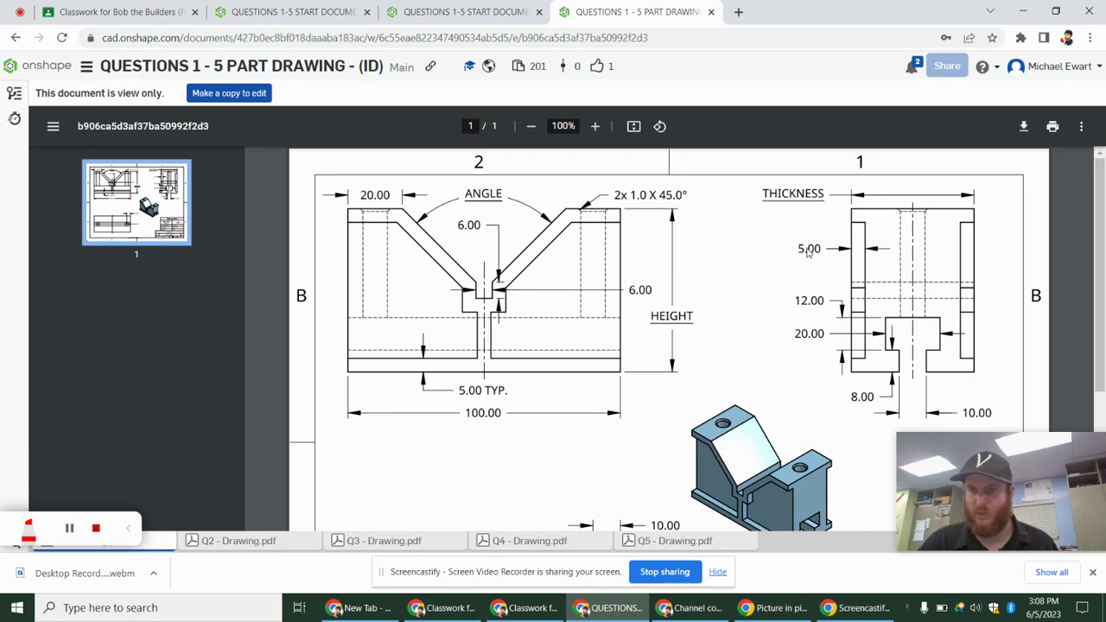
pyautogui.click(558, 543)
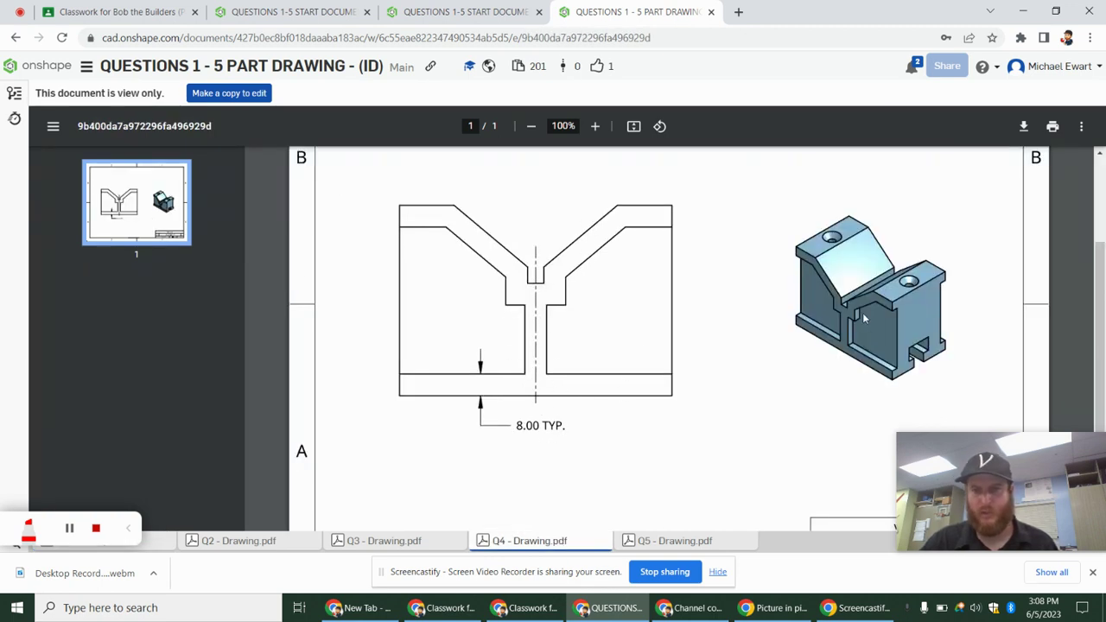
pyautogui.scroll(-2, 860, 346)
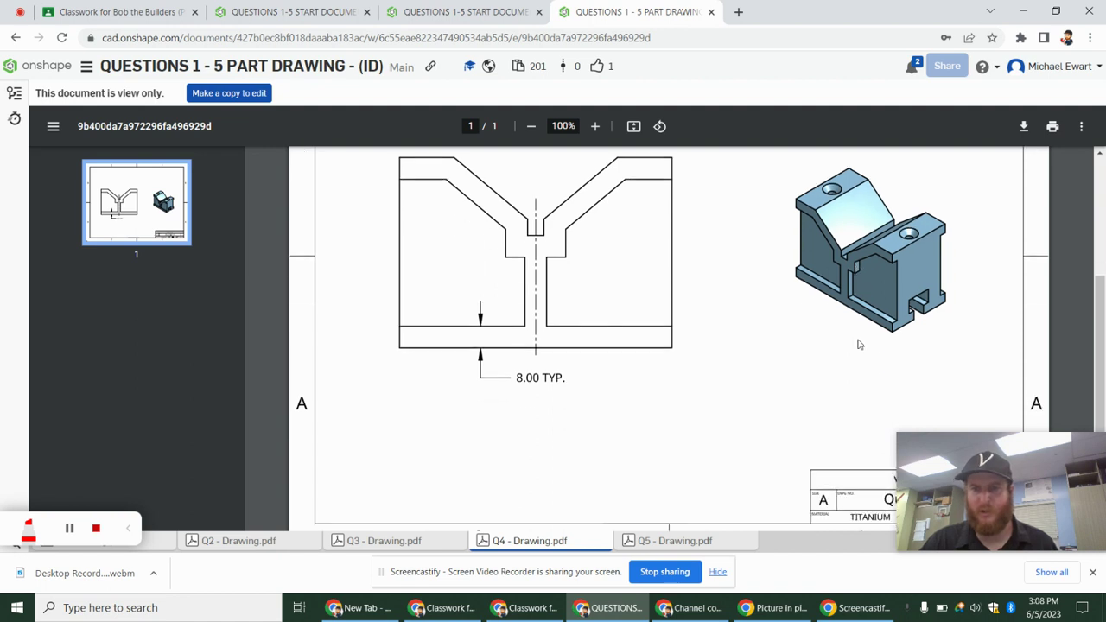
pyautogui.scroll(4, 860, 352)
pyautogui.click(337, 10)
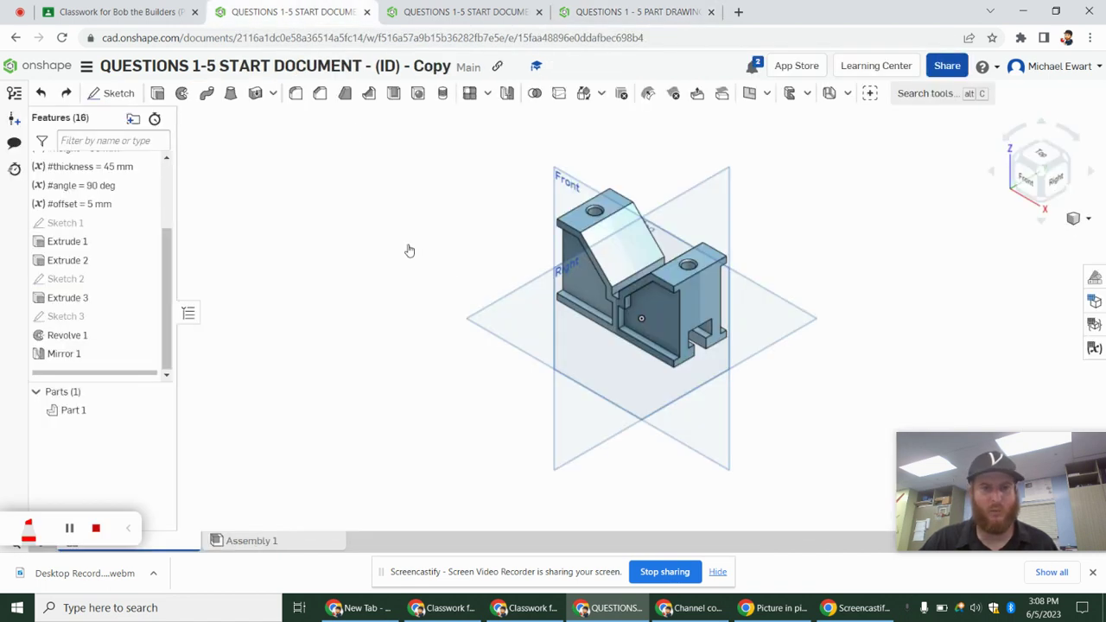
# - In Extrude 2, strip the offset term from the depth expression
pyautogui.doubleClick(87, 269)
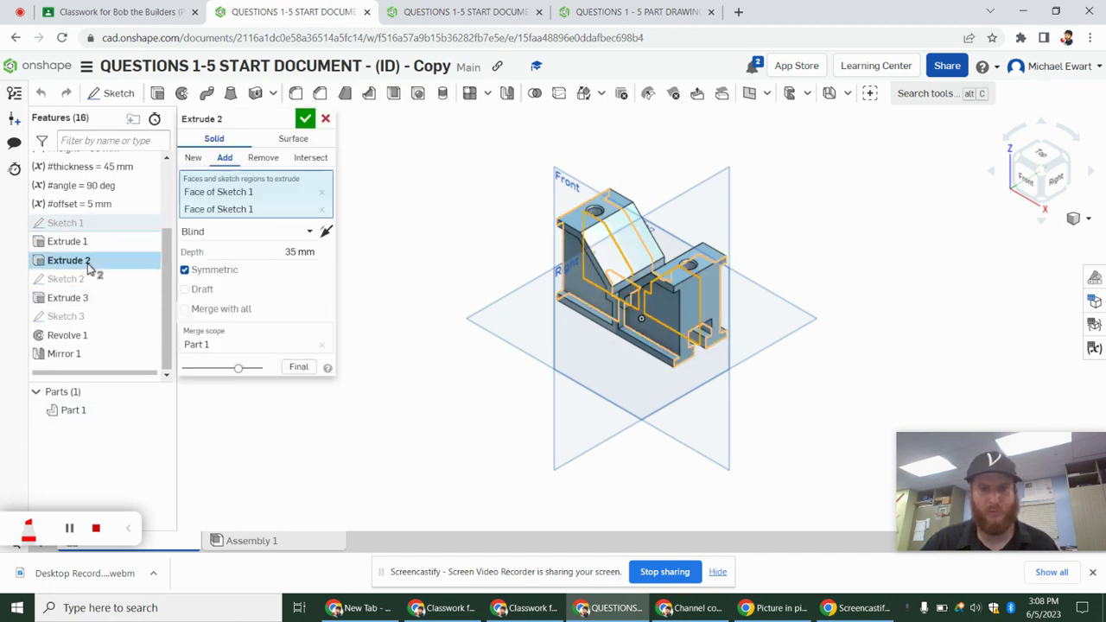
pyautogui.click(227, 251)
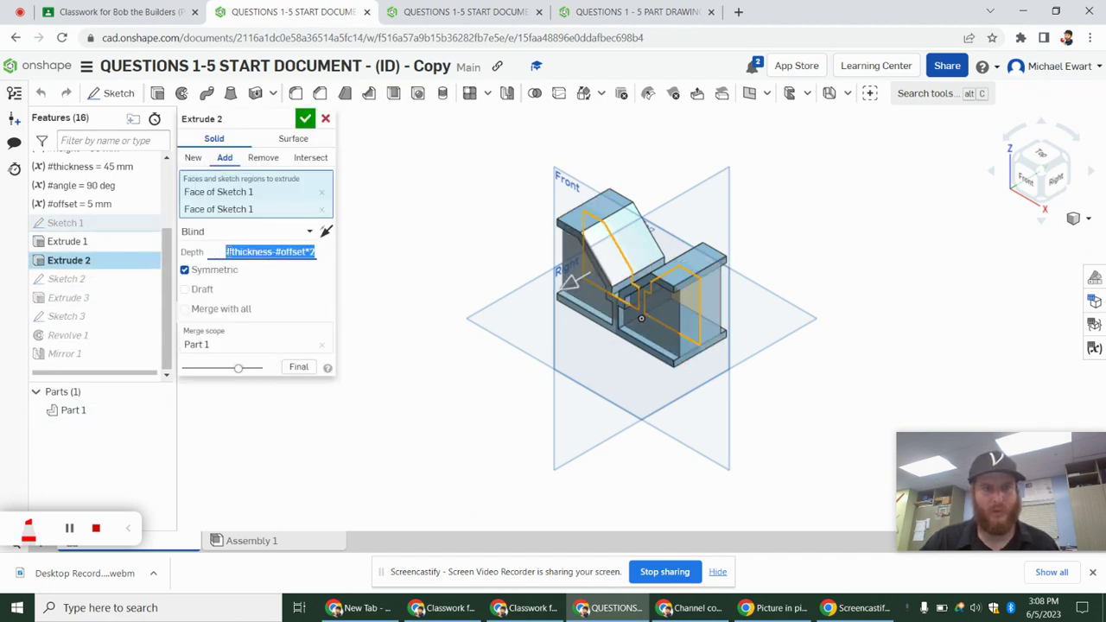
pyautogui.click(313, 251)
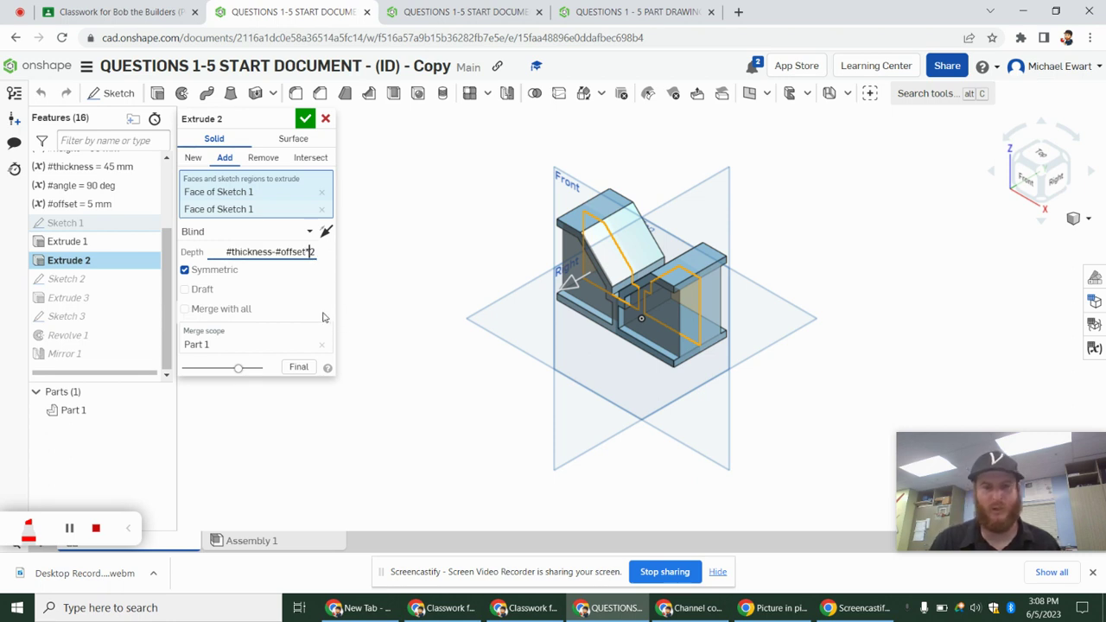
pyautogui.press('BackSpace')
pyautogui.press('BackSpace')
pyautogui.press('BackSpace')
pyautogui.press('BackSpace')
pyautogui.press('BackSpace')
pyautogui.press('BackSpace')
pyautogui.press('BackSpace')
pyautogui.press('BackSpace')
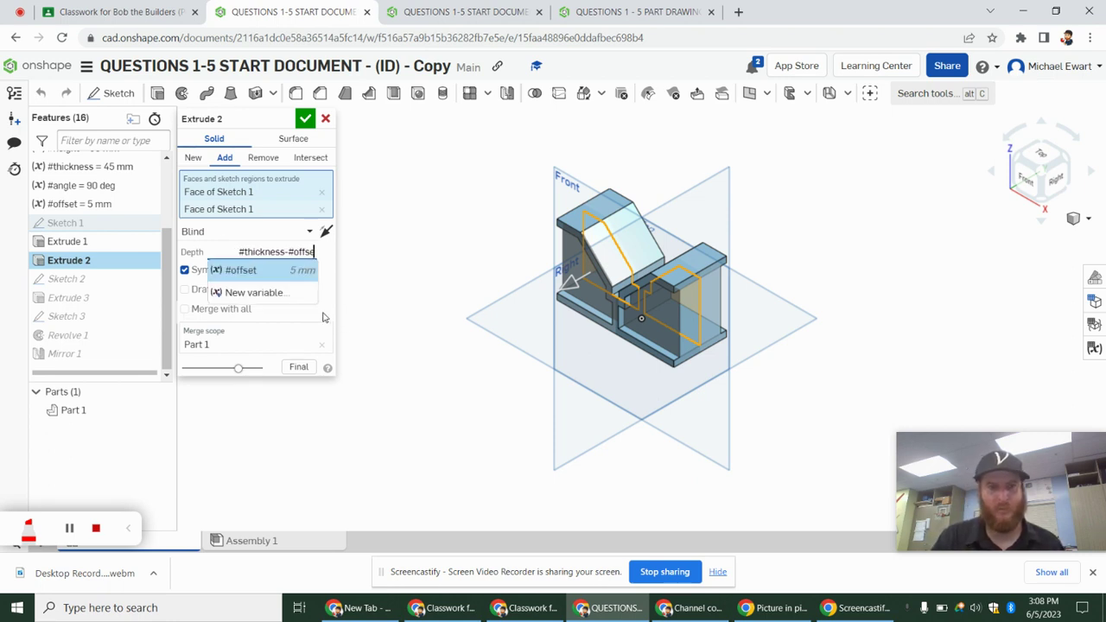
pyautogui.press('BackSpace')
pyautogui.write('10')
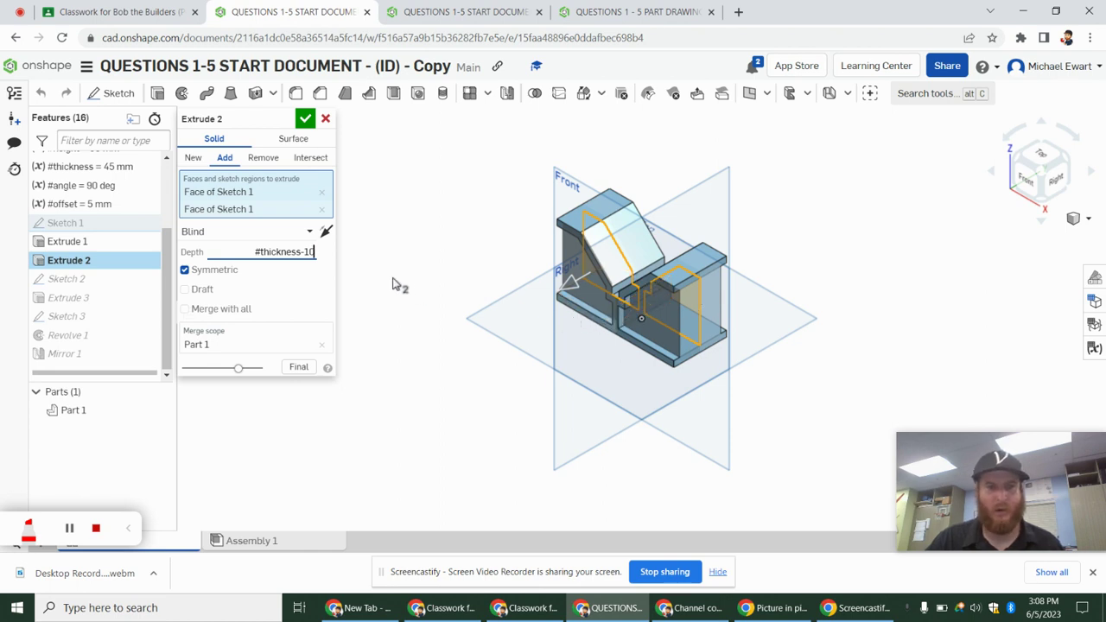
# - Create a #textrude variable of 10 mm so Extrude 2's depth is #thickness-#textrude (35 mm)
pyautogui.click(298, 252)
pyautogui.click(313, 251)
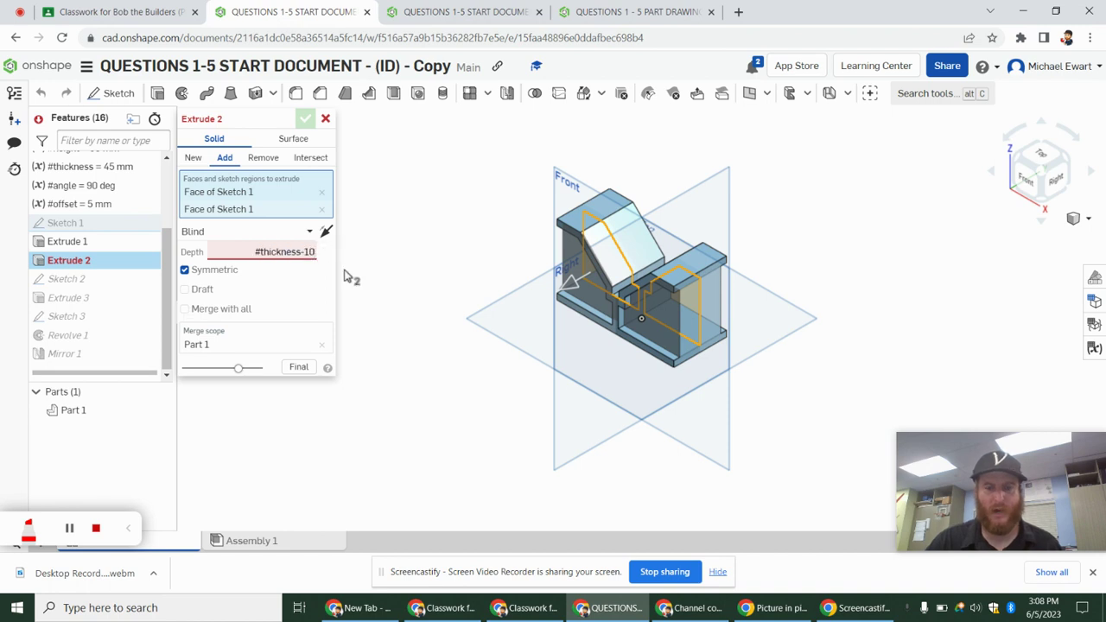
pyautogui.press('BackSpace')
pyautogui.press('BackSpace')
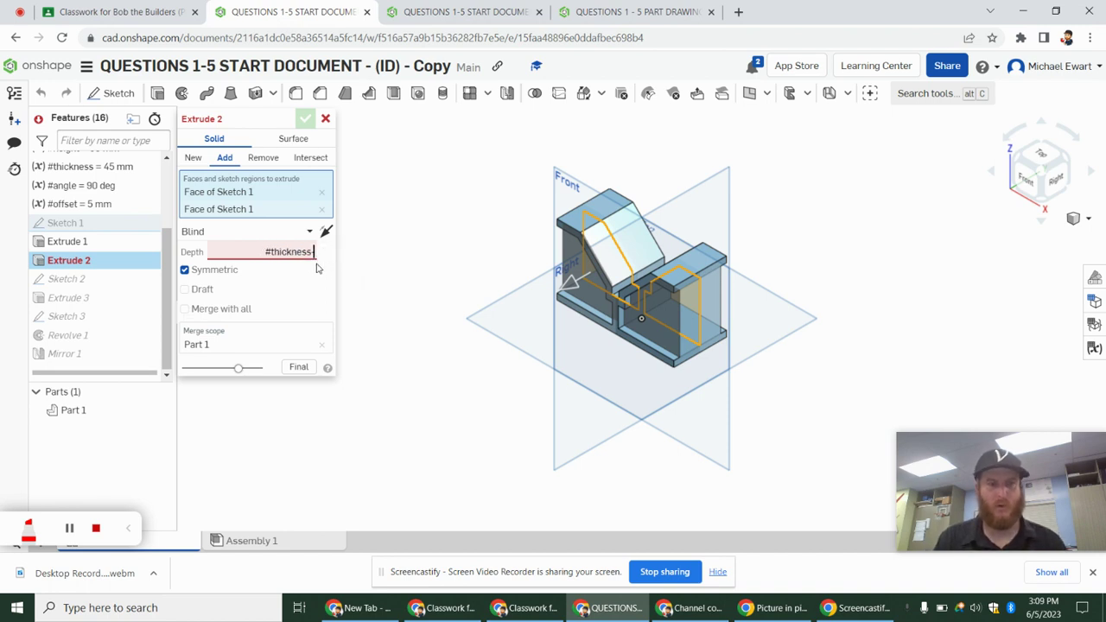
pyautogui.write('#')
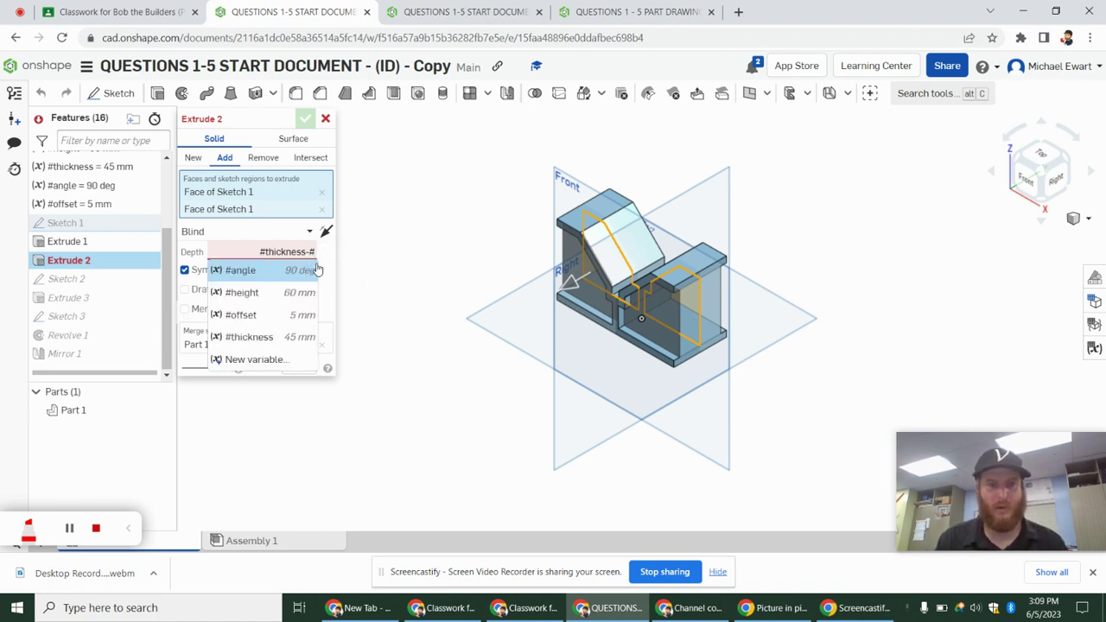
pyautogui.click(225, 360)
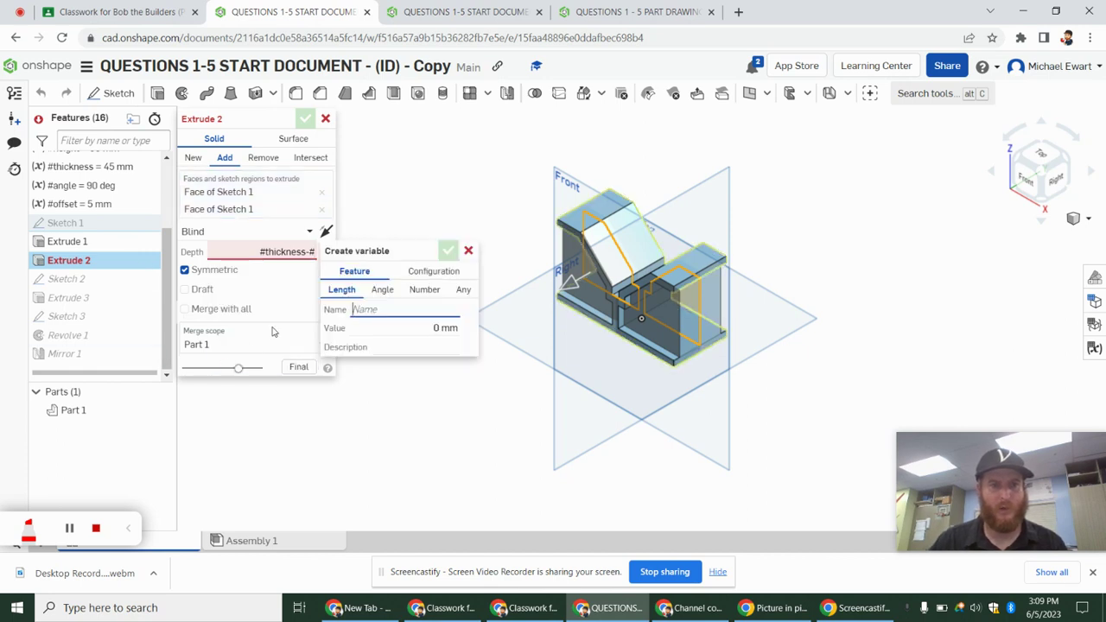
pyautogui.write('textrude')
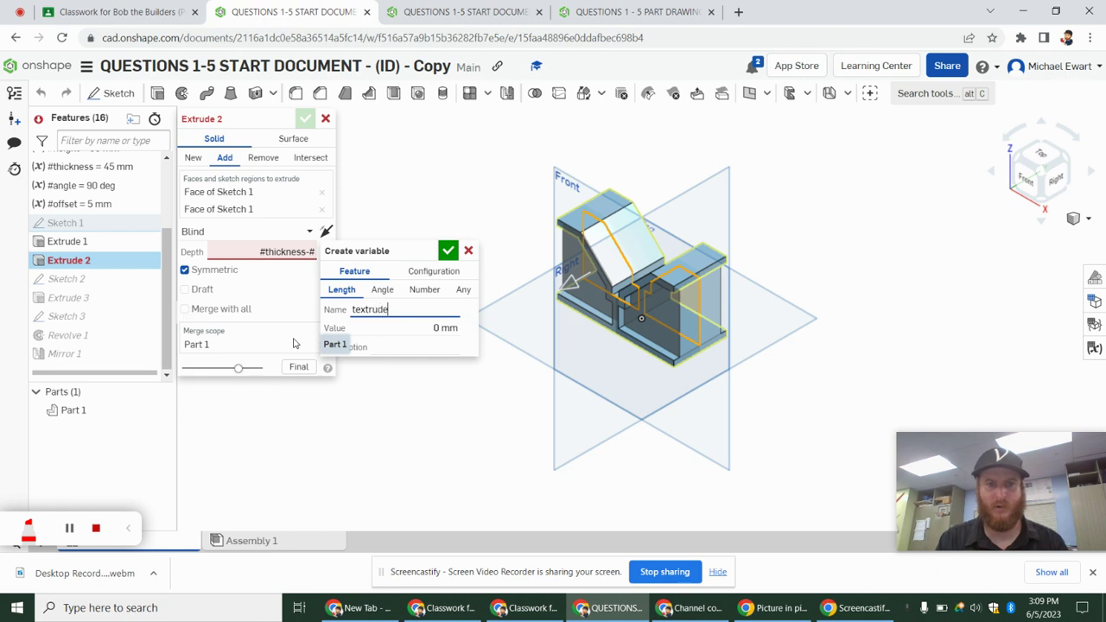
pyautogui.click(410, 325)
pyautogui.write('10')
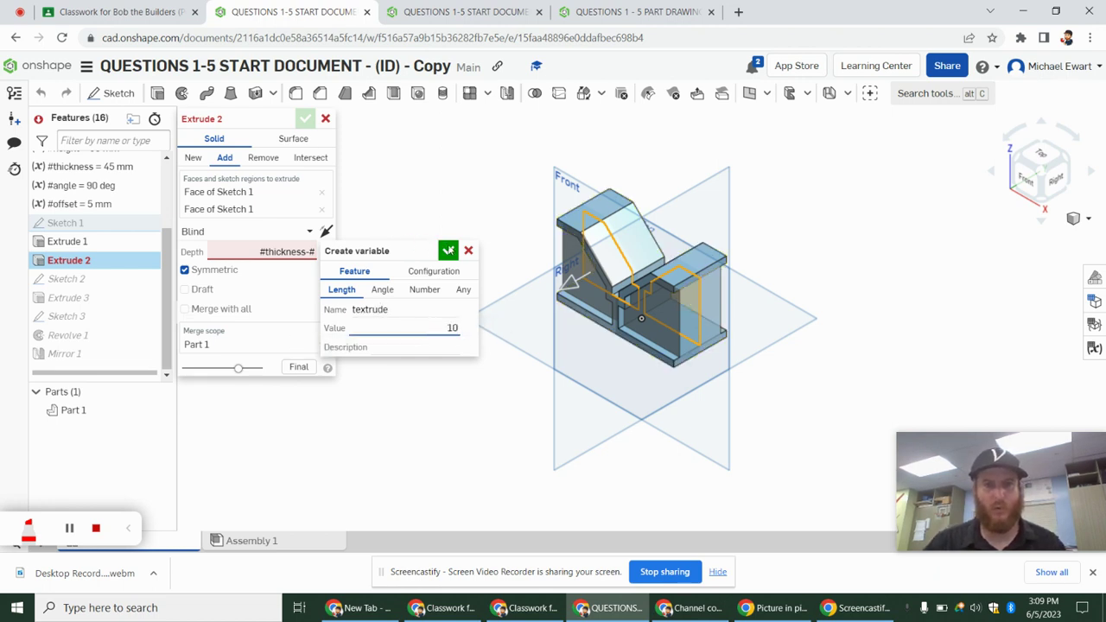
pyautogui.click(448, 250)
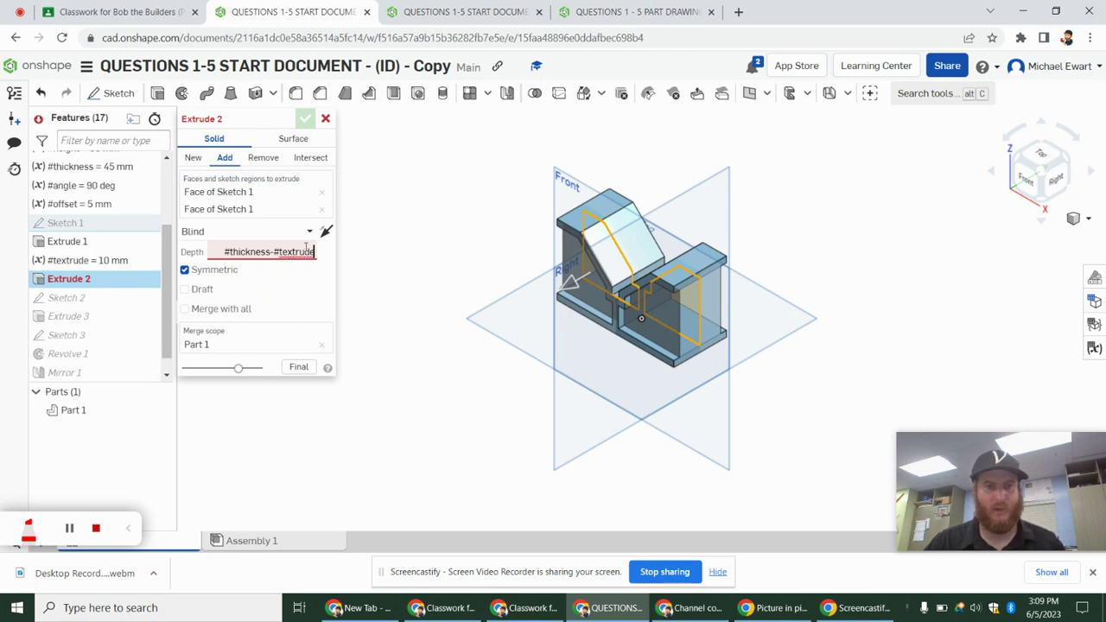
pyautogui.press('Return')
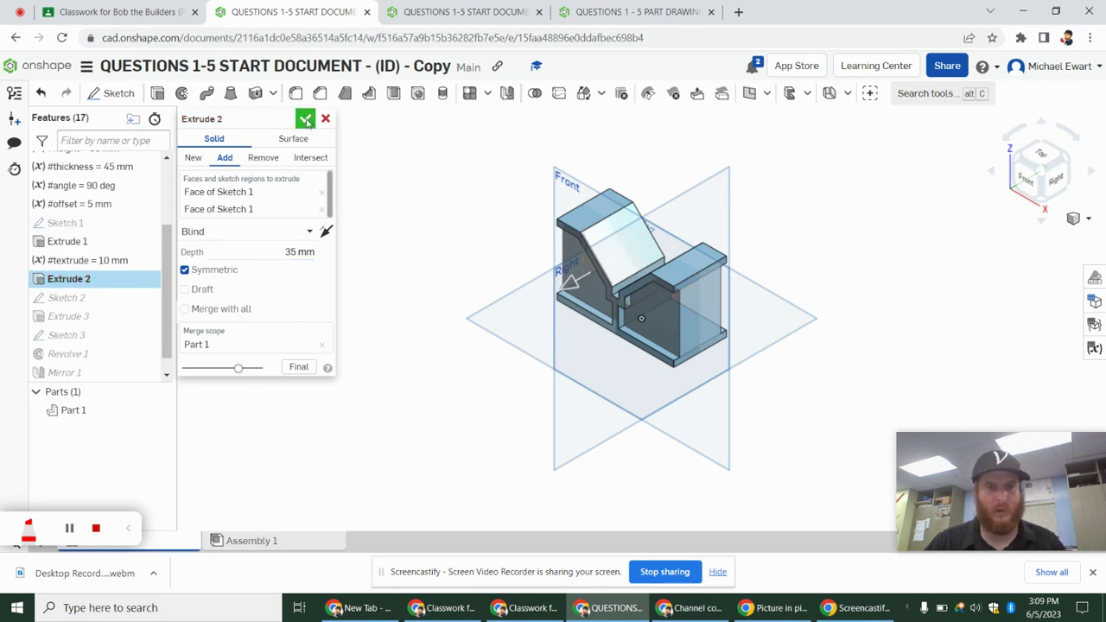
pyautogui.click(305, 119)
pyautogui.scroll(5, 602, 345)
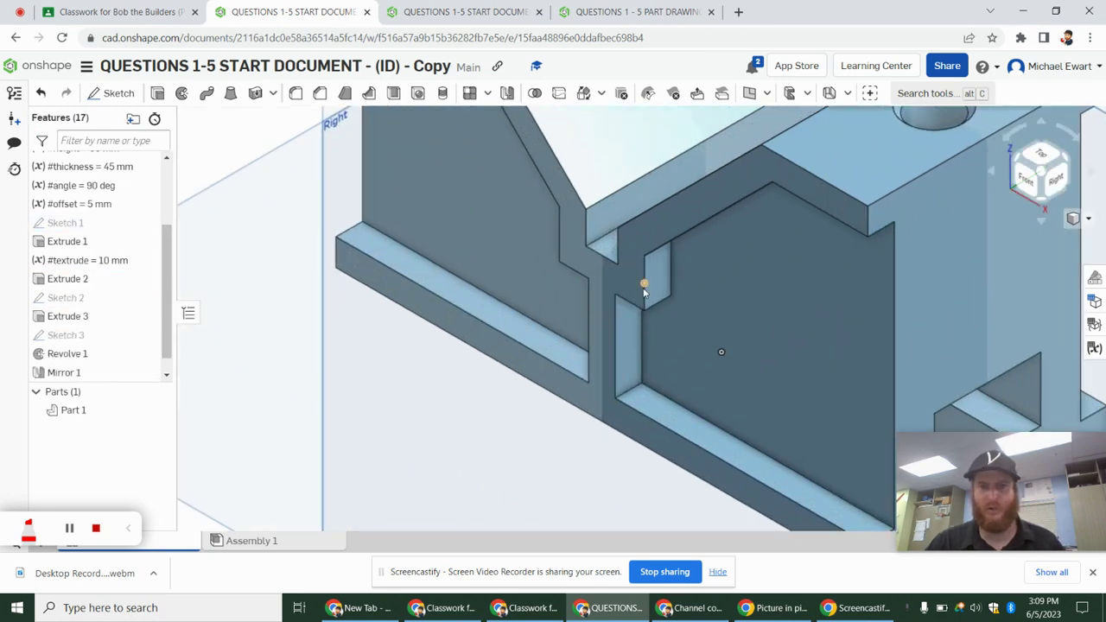
pyautogui.moveTo(655, 279); pyautogui.dragTo(691, 271, button='right')
pyautogui.moveTo(406, 289); pyautogui.dragTo(171, 298, button='right')
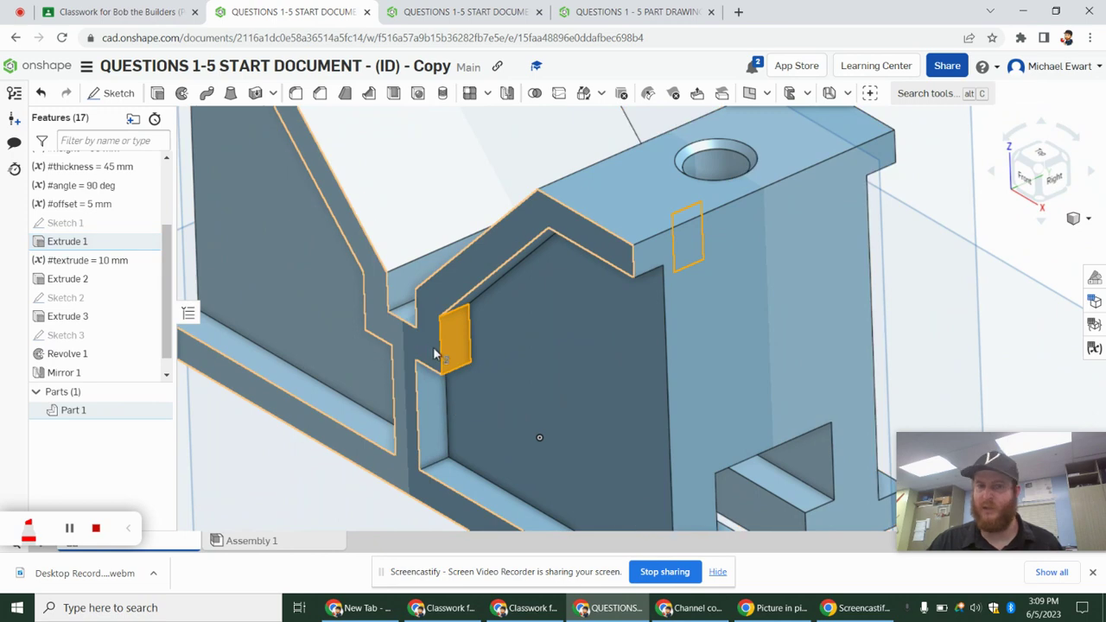
pyautogui.moveTo(439, 346)
pyautogui.mouseDown(button='right')
pyautogui.moveTo(378, 363)
pyautogui.moveTo(447, 350)
pyautogui.mouseUp(button='right')
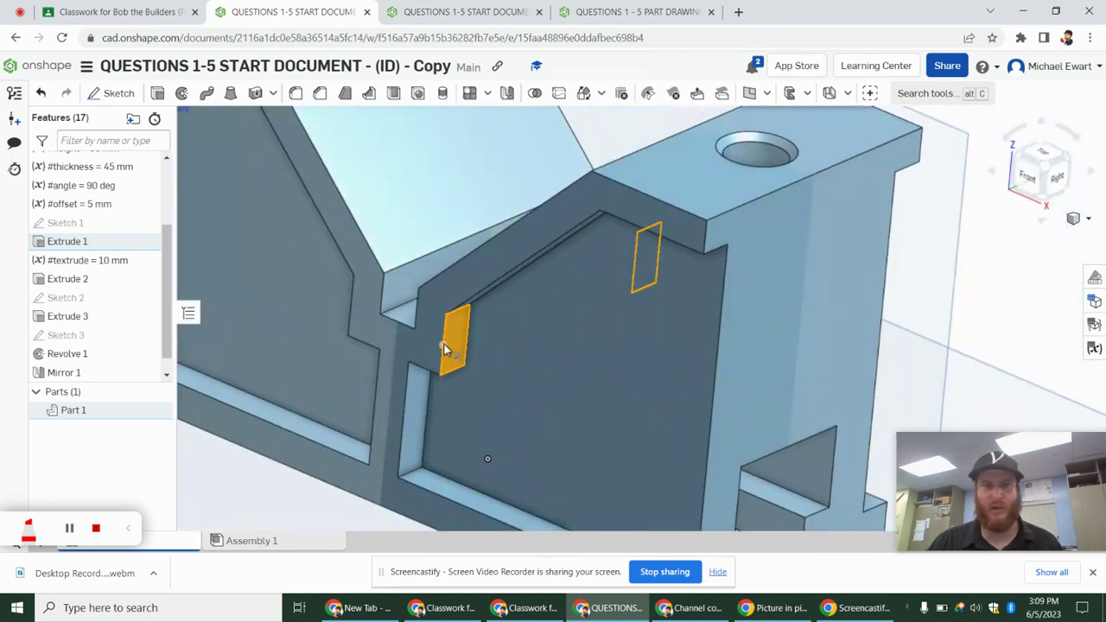
pyautogui.press('f')
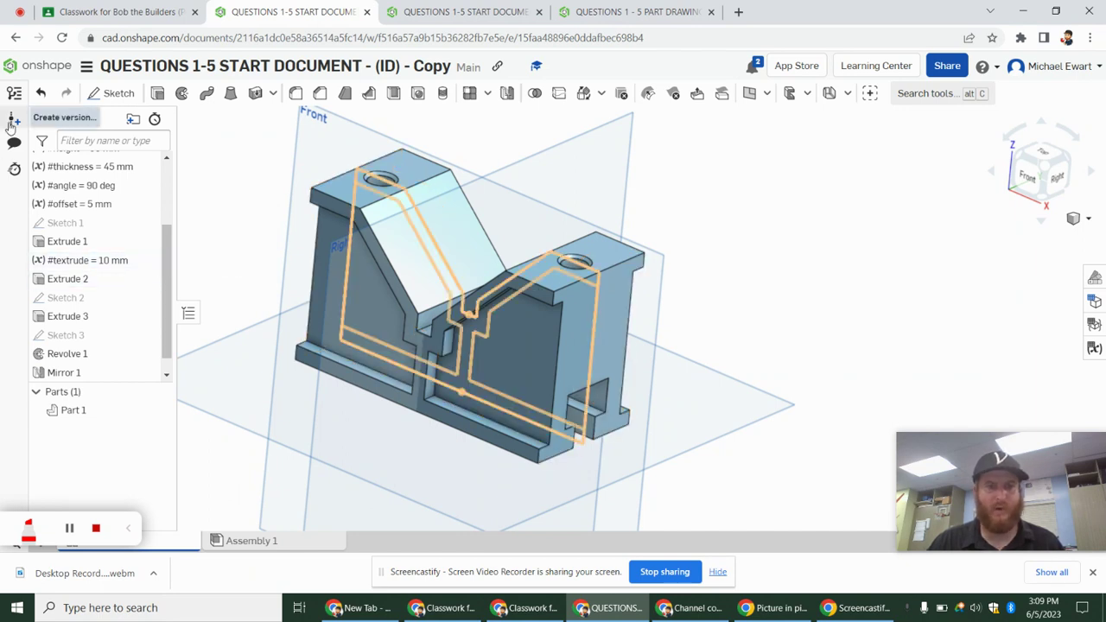
# - Duplicate the Part Studio and name the copy Q2, then return to Classroom's Question 2
pyautogui.rightClick(161, 543)
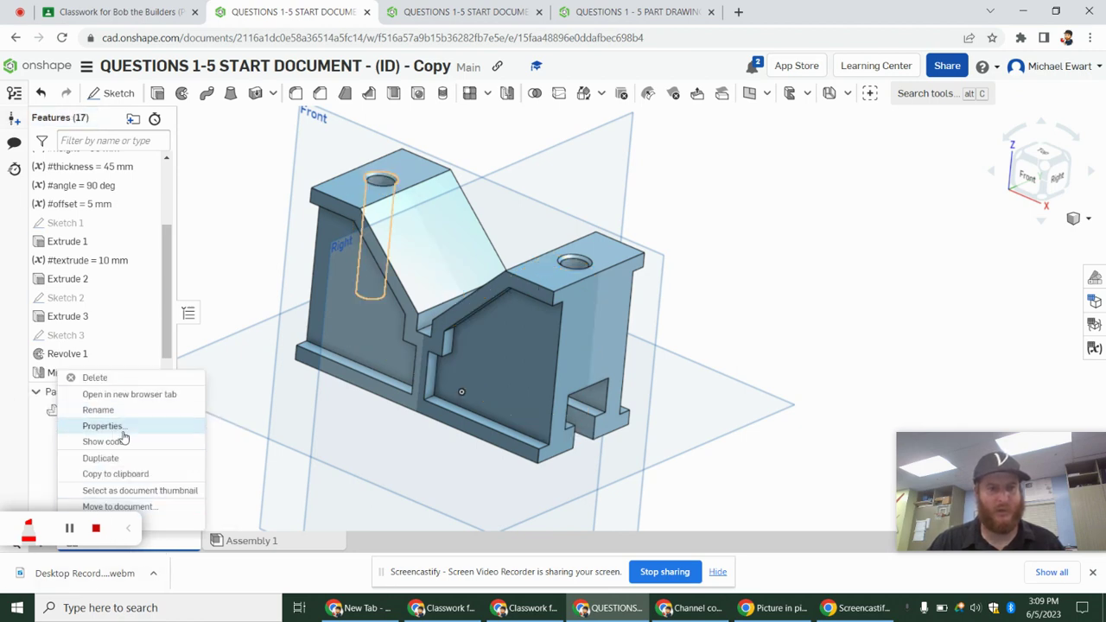
pyautogui.click(119, 462)
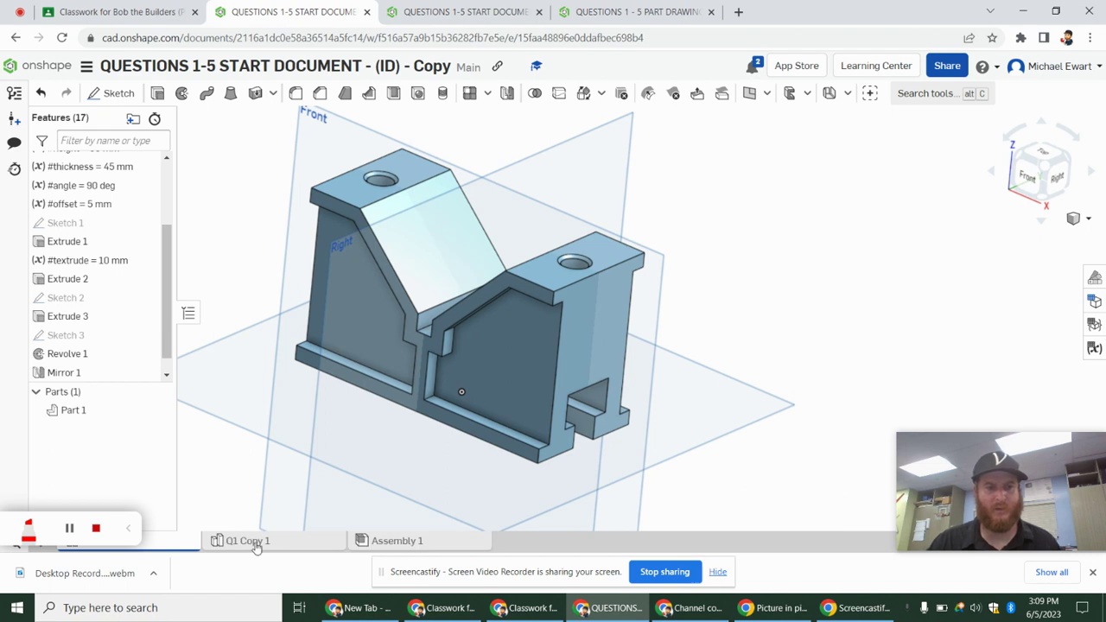
pyautogui.rightClick(255, 543)
pyautogui.press('Escape')
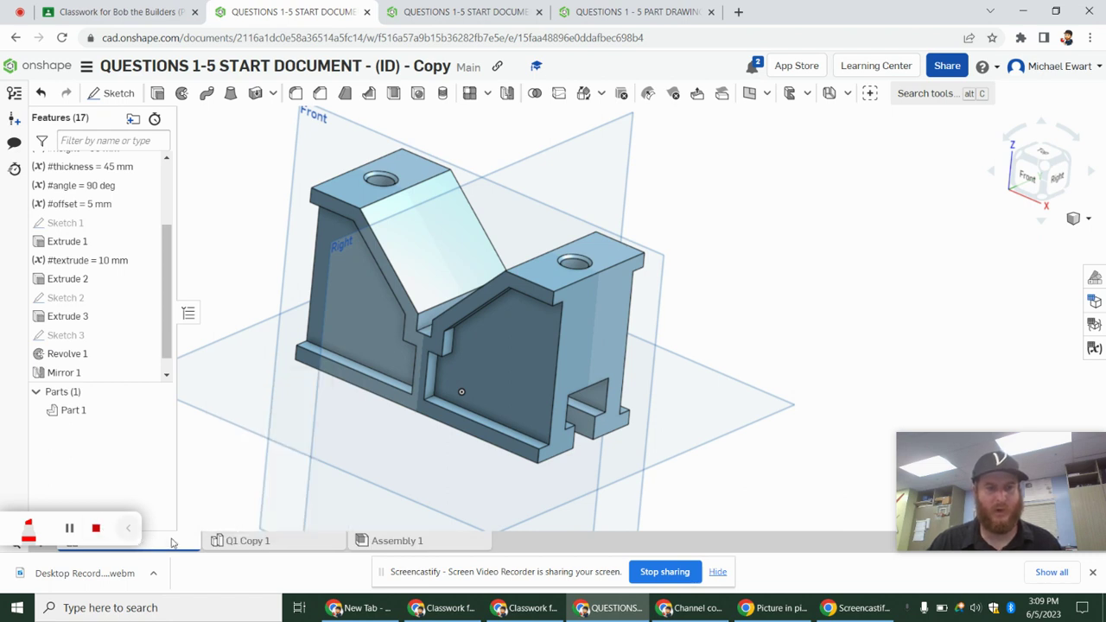
pyautogui.click(225, 543)
pyautogui.rightClick(227, 543)
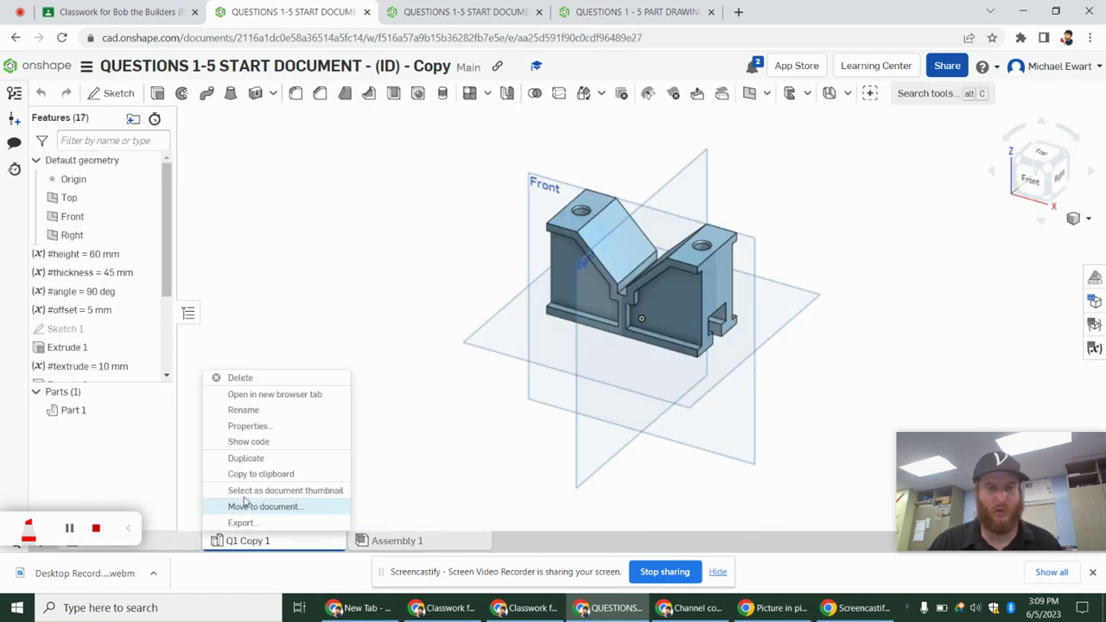
pyautogui.click(243, 414)
pyautogui.write('Q2')
pyautogui.press('Return')
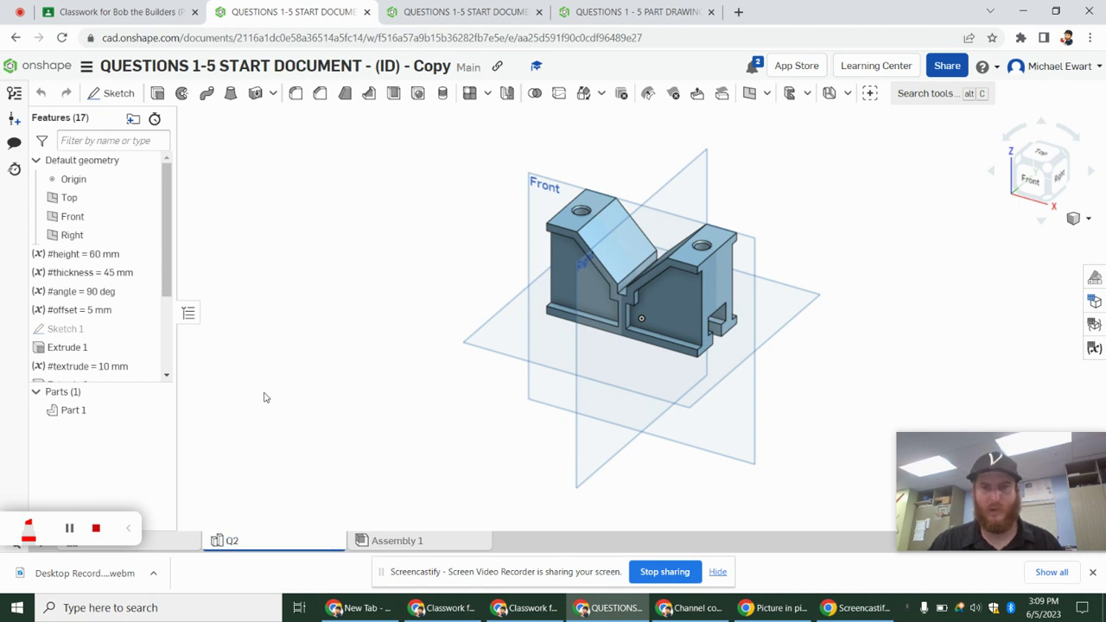
pyautogui.click(160, 11)
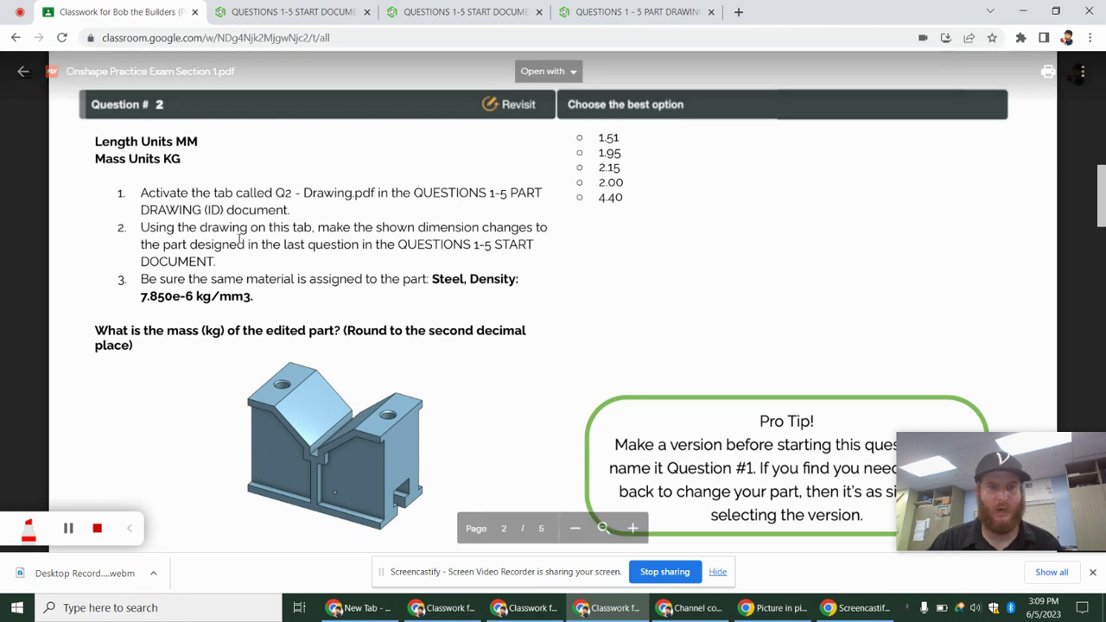
# - Close the duplicate start-document tab and review Q2 - Drawing.pdf: thickness 55mm, height 70mm, angle 100°
pyautogui.click(605, 12)
pyautogui.click(536, 12)
pyautogui.click(260, 541)
pyautogui.scroll(3, 530, 390)
pyautogui.scroll(-3, 565, 331)
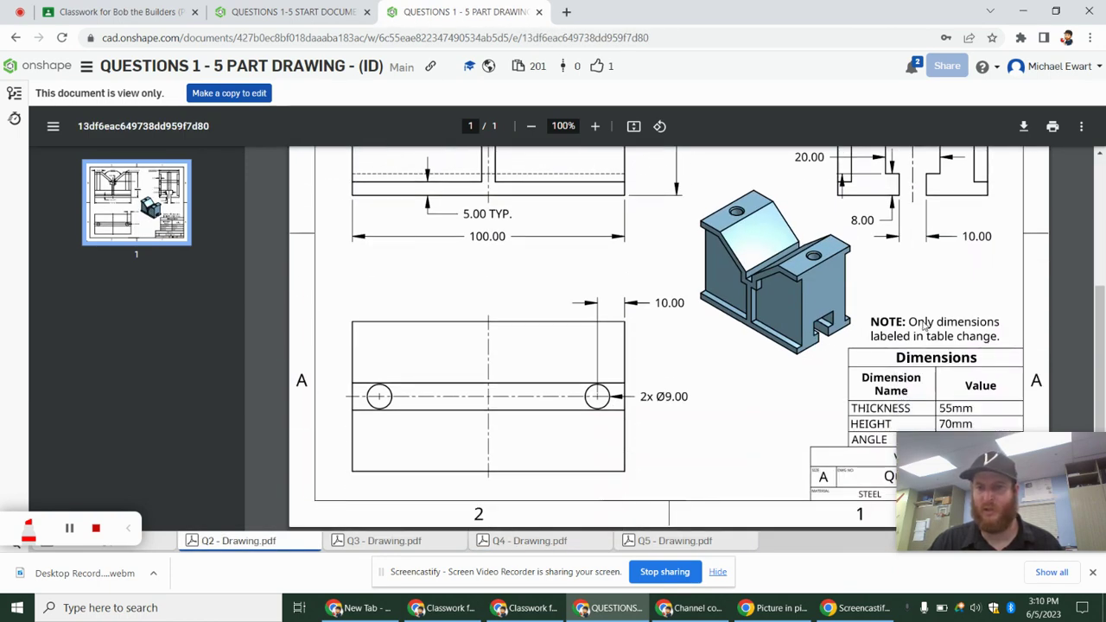
pyautogui.moveTo(975, 475)
pyautogui.moveTo(976, 475); pyautogui.dragTo(699, 445)
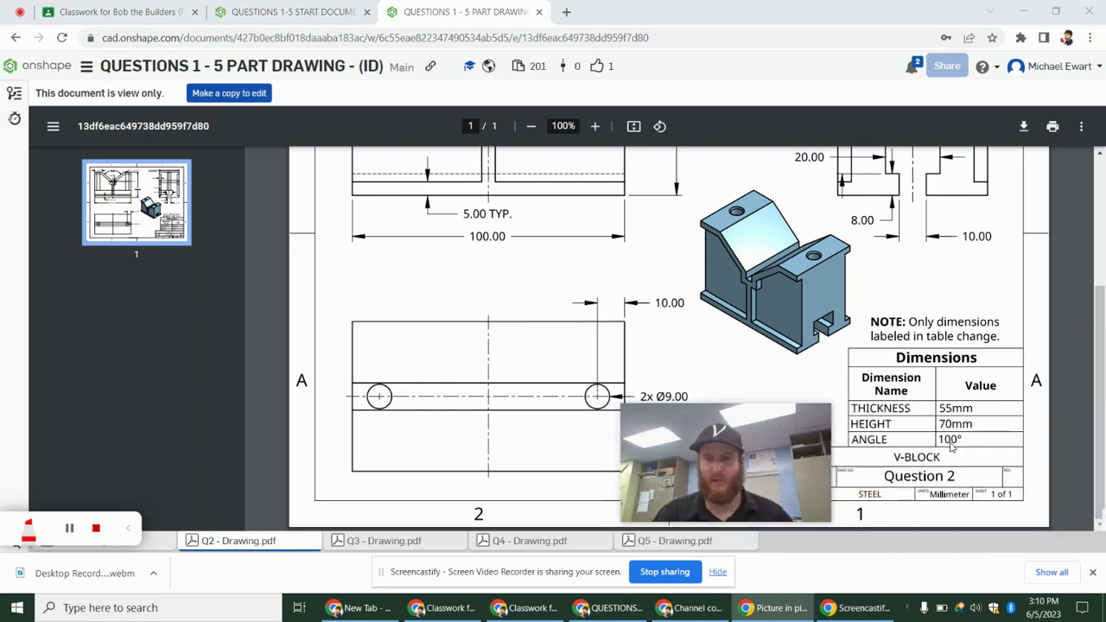
# - Set the Q2 variables to height 70 mm, thickness 55 mm and angle 100 deg
pyautogui.click(250, 12)
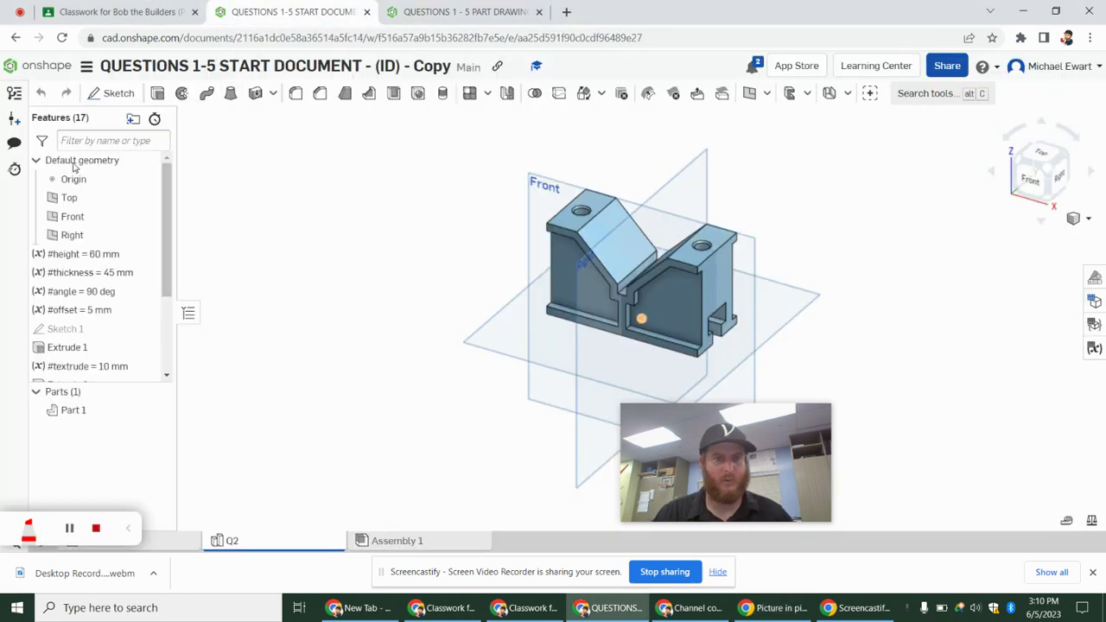
pyautogui.doubleClick(86, 259)
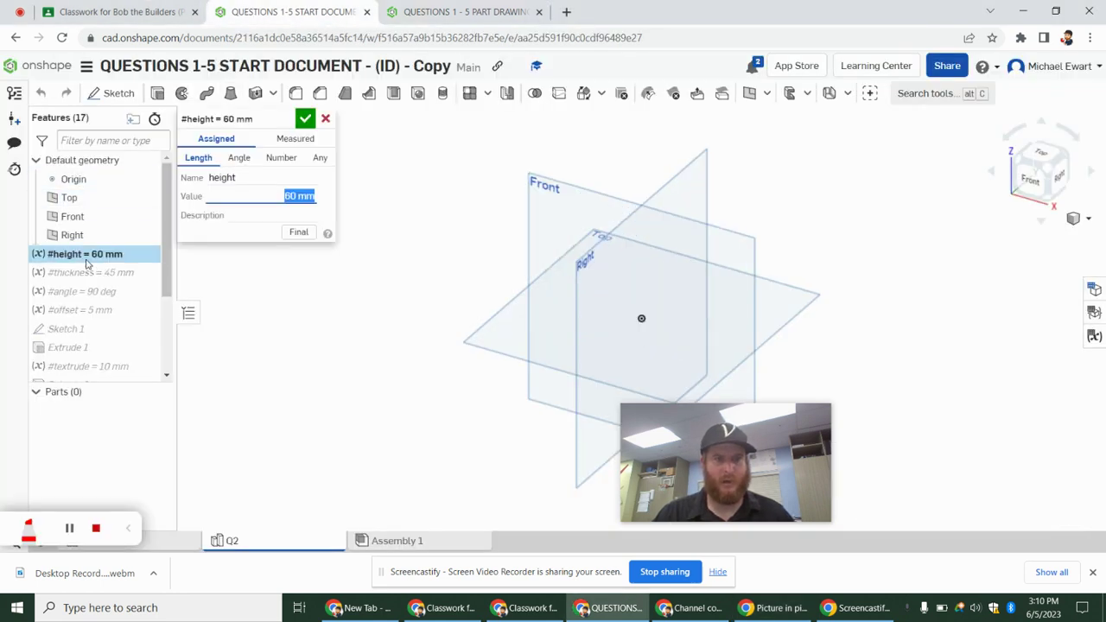
pyautogui.write('70')
pyautogui.press('Return')
pyautogui.click(306, 120)
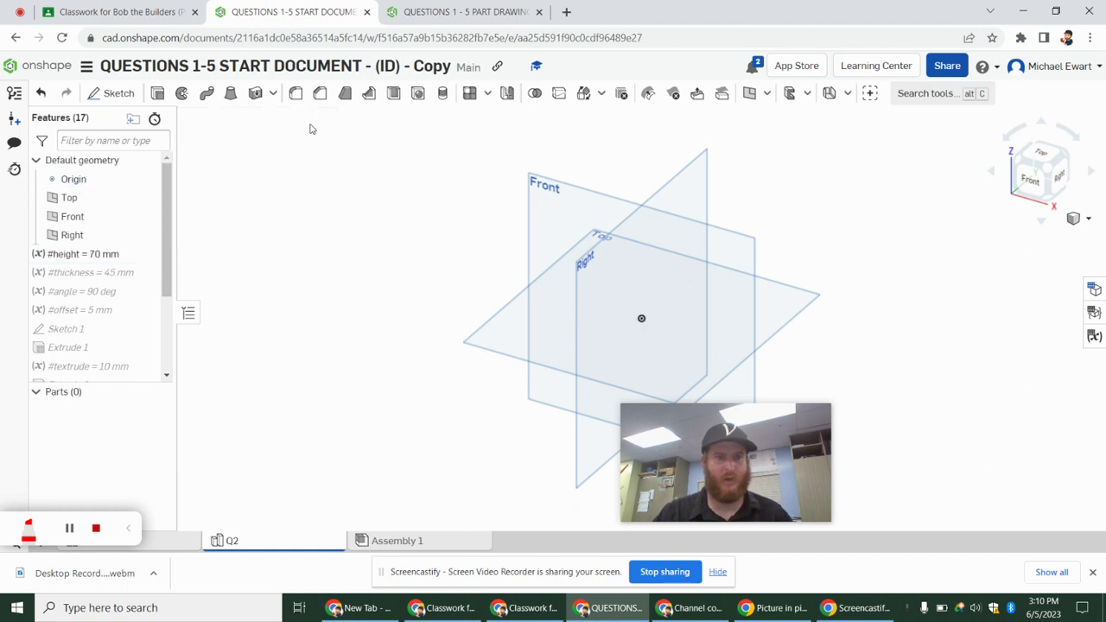
pyautogui.doubleClick(140, 275)
pyautogui.write('55')
pyautogui.press('Return')
pyautogui.press('Return')
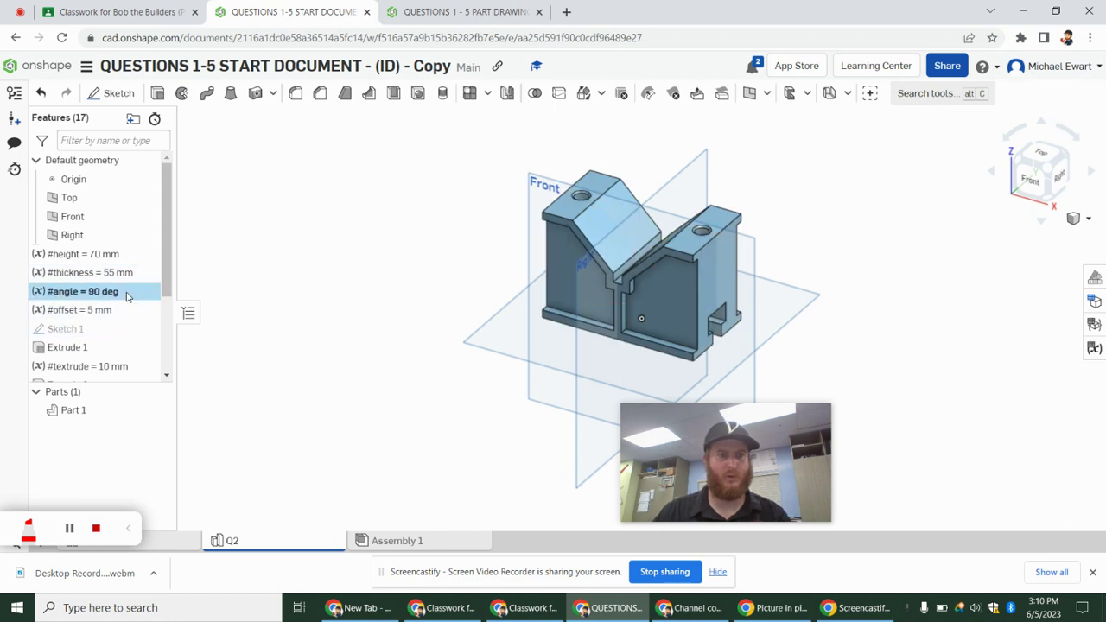
pyautogui.doubleClick(126, 295)
pyautogui.write('100')
pyautogui.press('Return')
pyautogui.press('Return')
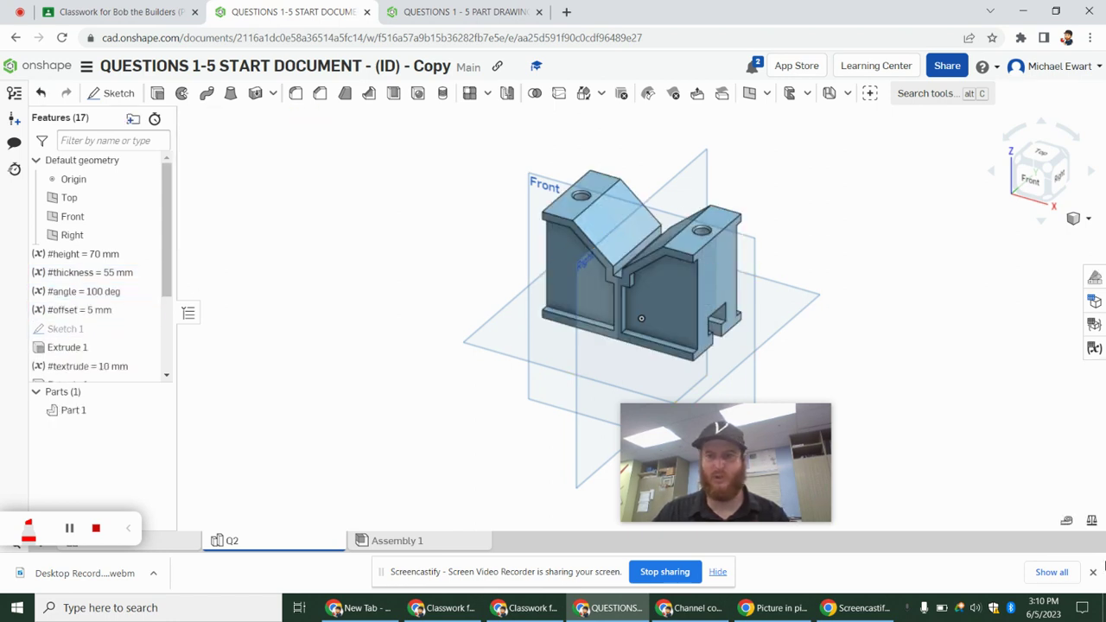
# - Measure Part 1's mass with Mass properties: 1.997 kg
pyautogui.click(1092, 520)
pyautogui.click(722, 308)
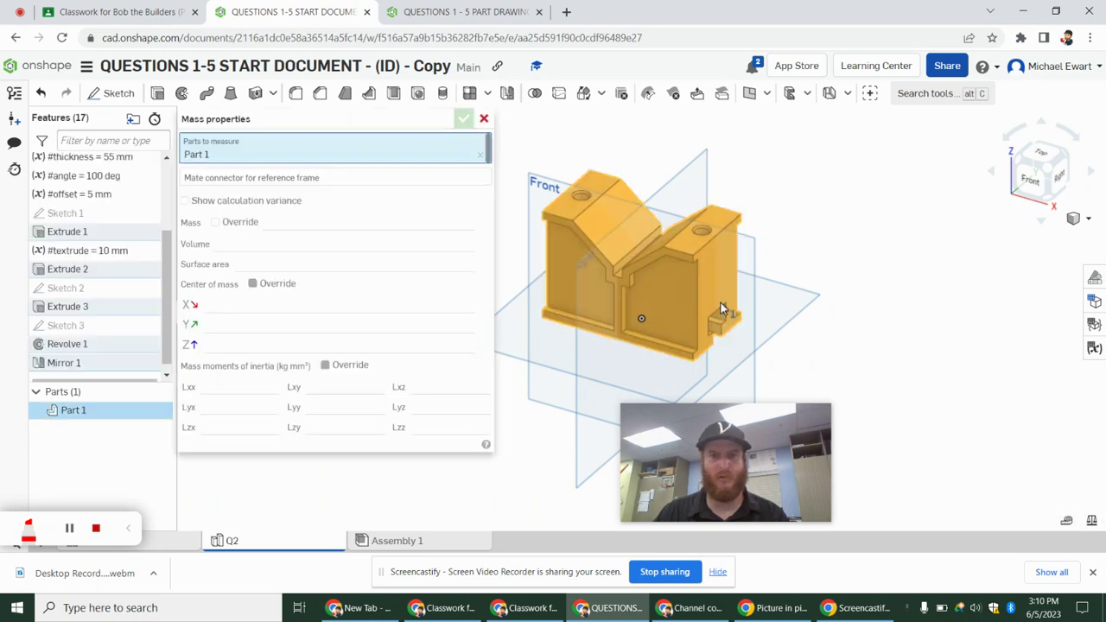
pyautogui.moveTo(449, 225)
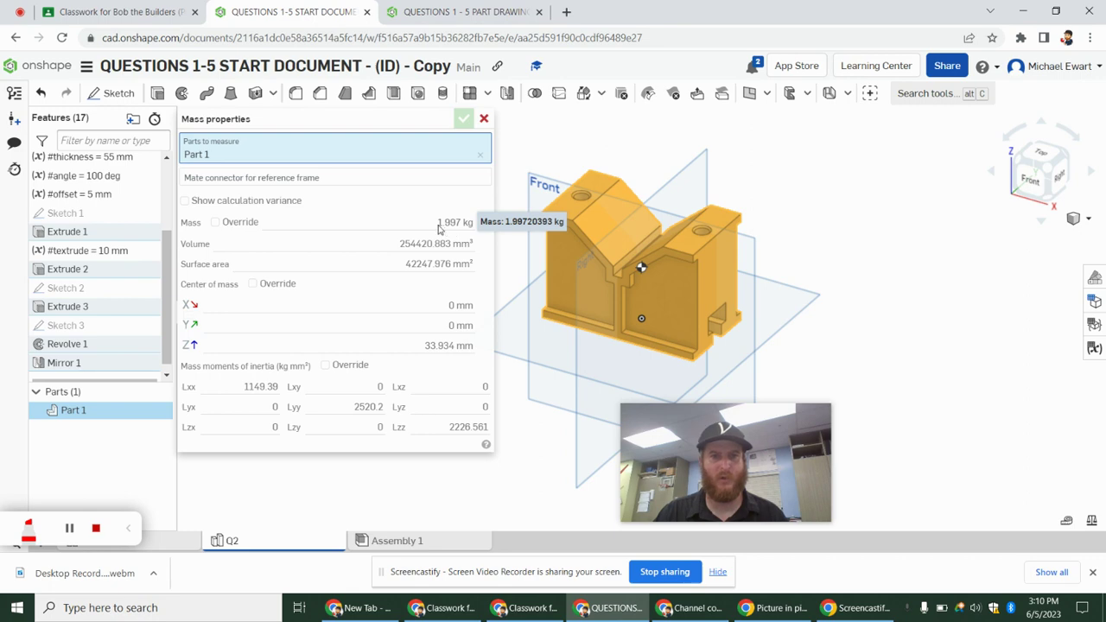
# - In Classroom, highlight the 2.00 answer and scroll down to Question 3
pyautogui.click(178, 10)
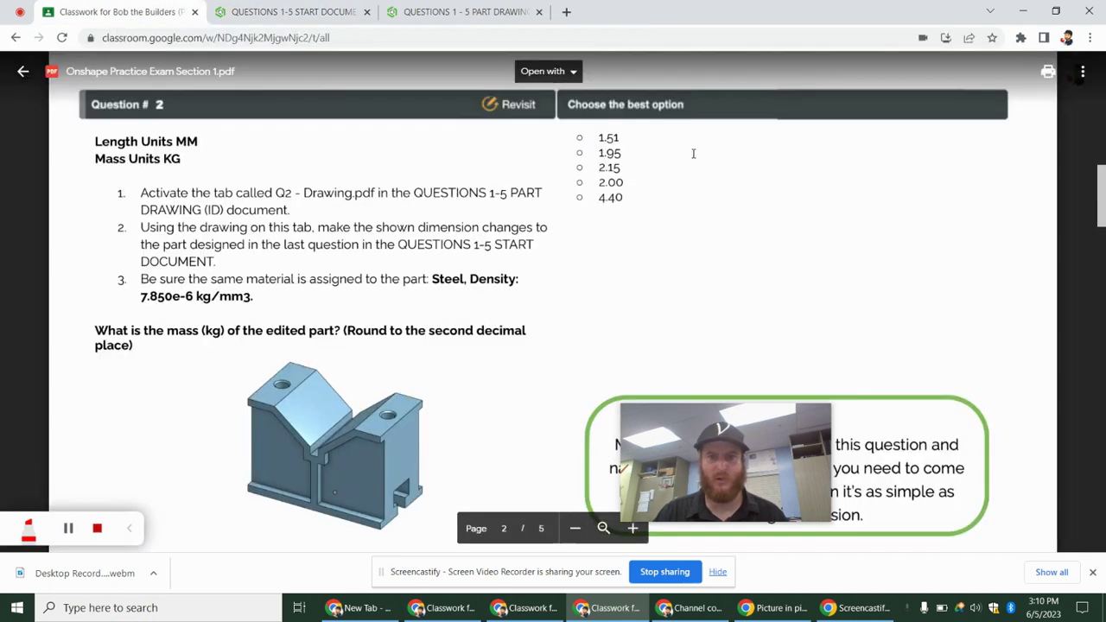
pyautogui.moveTo(638, 182); pyautogui.dragTo(592, 182)
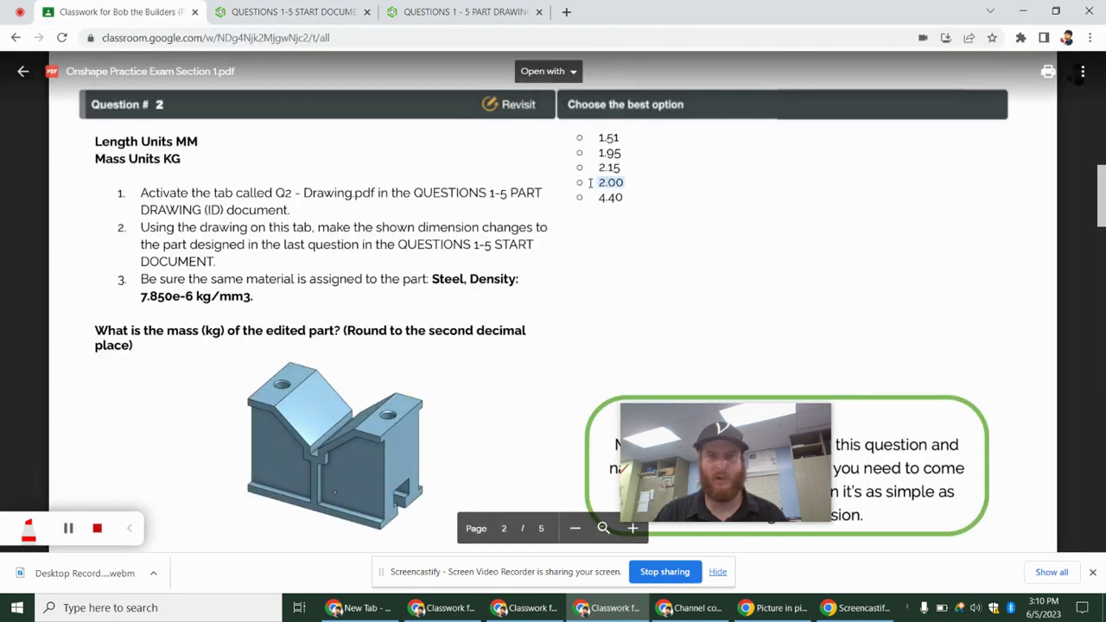
pyautogui.scroll(-7, 591, 183)
pyautogui.scroll(-3, 590, 185)
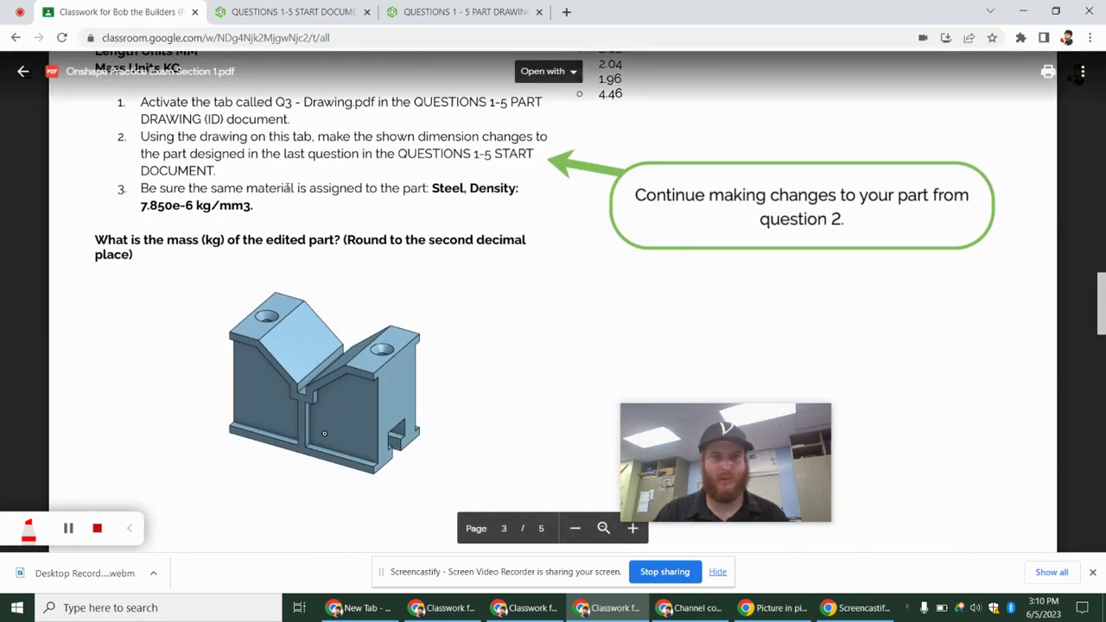
# - Review Q3 - Drawing.pdf with its 2x 4.0 X 45.0° chamfers and 2x Ø6.00 holes
pyautogui.click(458, 12)
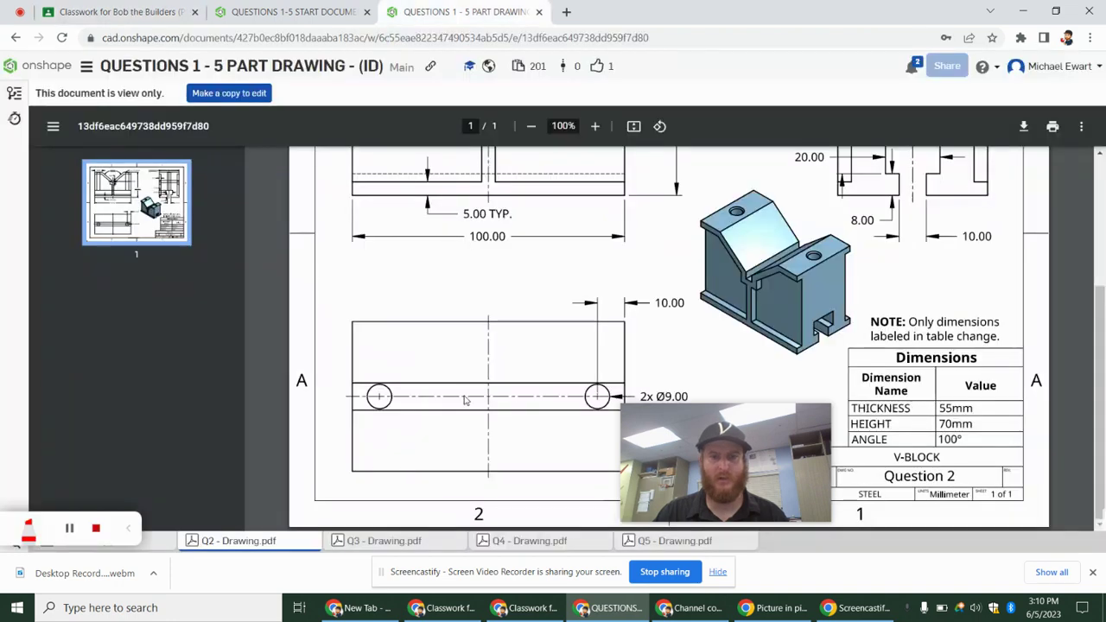
pyautogui.click(383, 541)
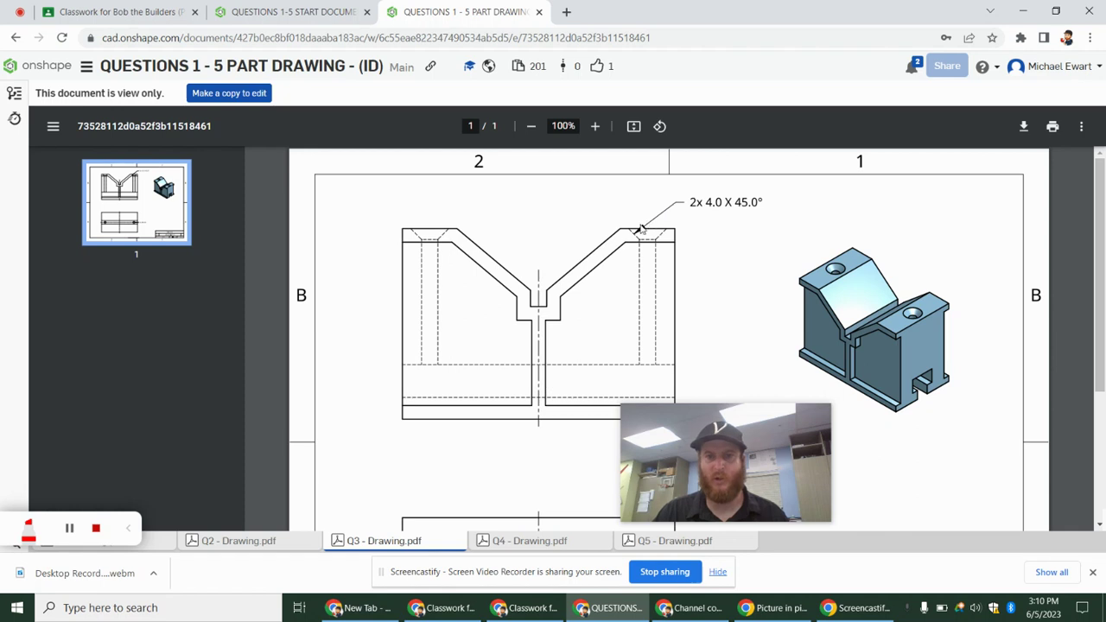
pyautogui.scroll(-3, 710, 206)
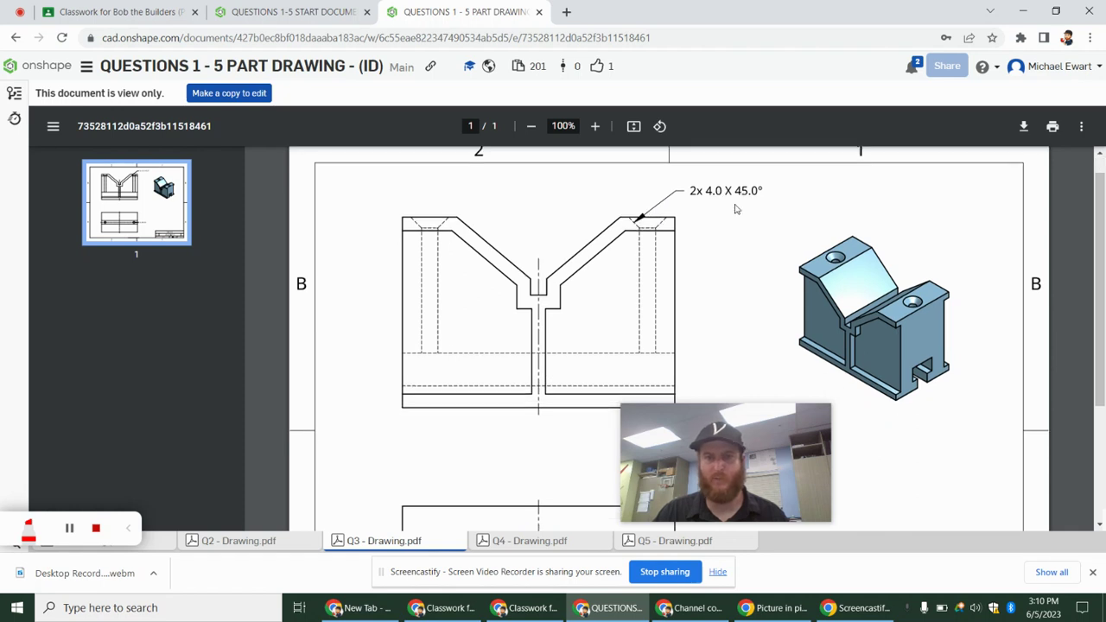
pyautogui.scroll(1, 724, 372)
pyautogui.scroll(-1, 710, 385)
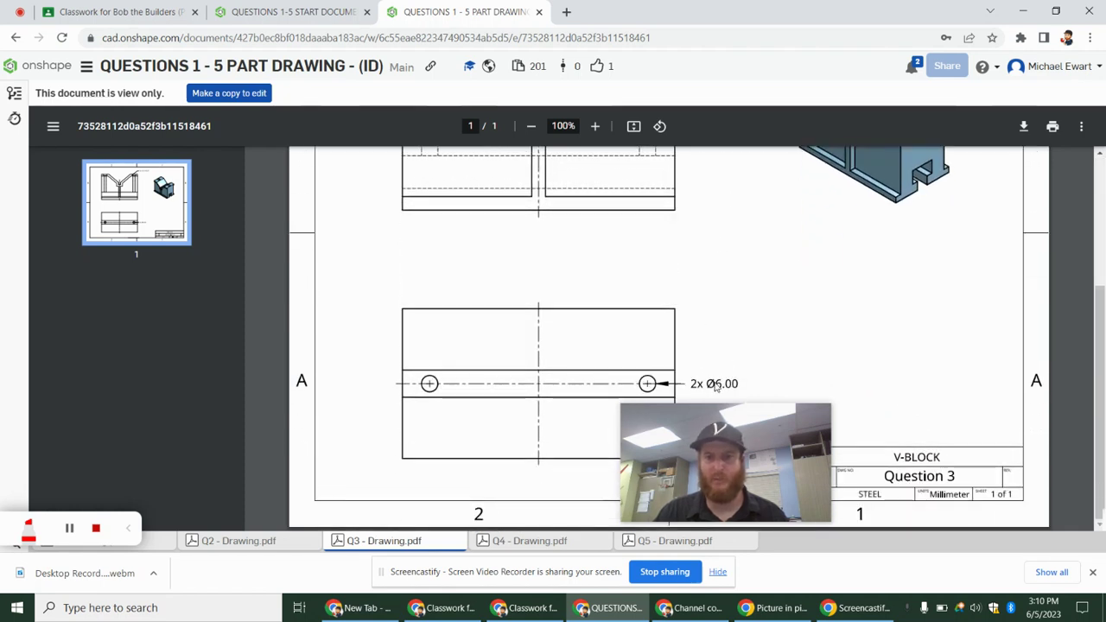
# - Close the mass measurement and duplicate the Q2 Part Studio, renaming the copy Q3
pyautogui.click(294, 12)
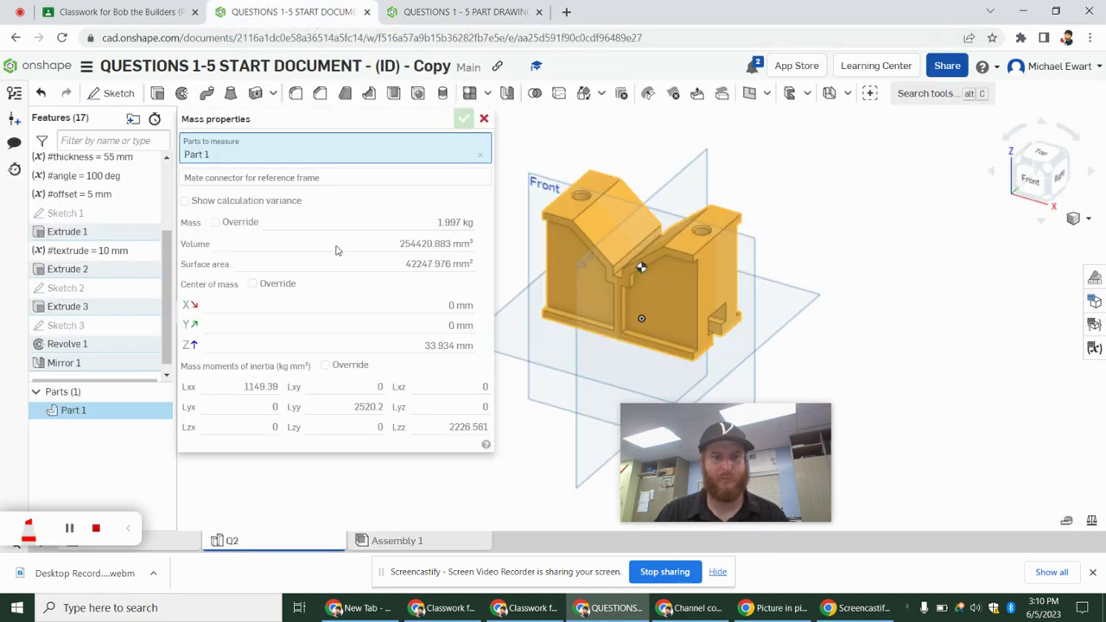
pyautogui.press('Escape')
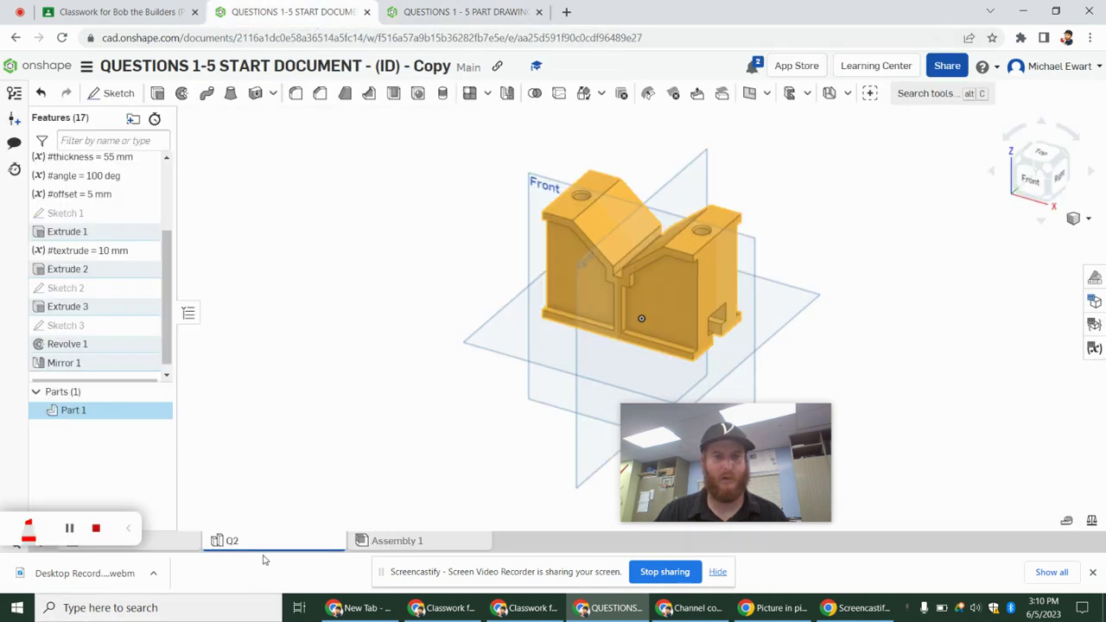
pyautogui.rightClick(268, 543)
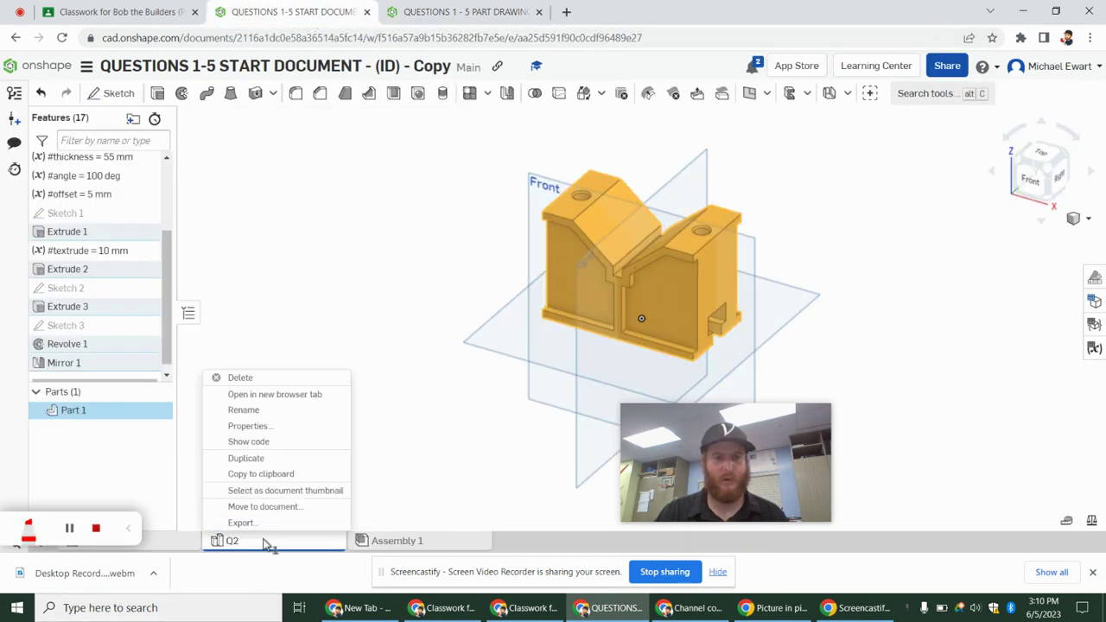
pyautogui.click(251, 458)
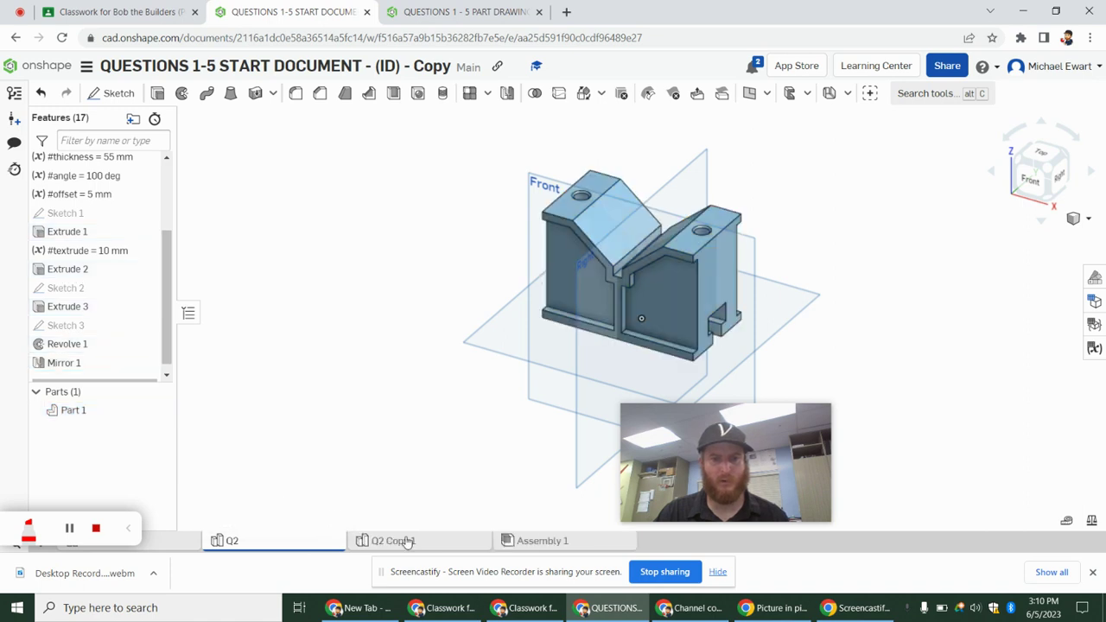
pyautogui.click(408, 542)
pyautogui.rightClick(407, 542)
pyautogui.click(391, 413)
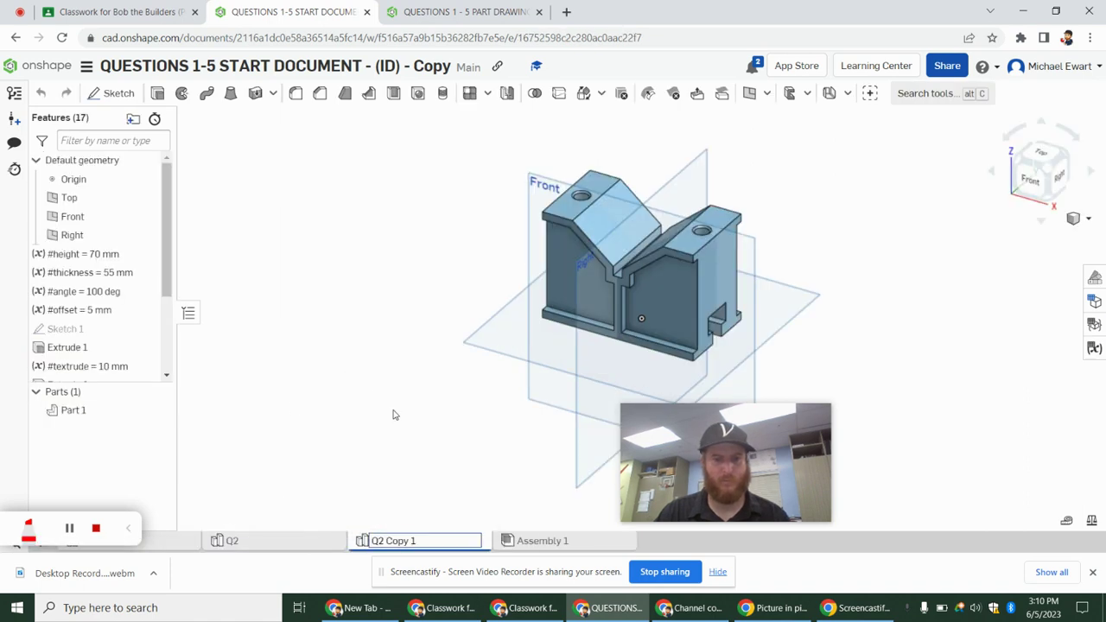
pyautogui.write('Q3')
pyautogui.press('Return')
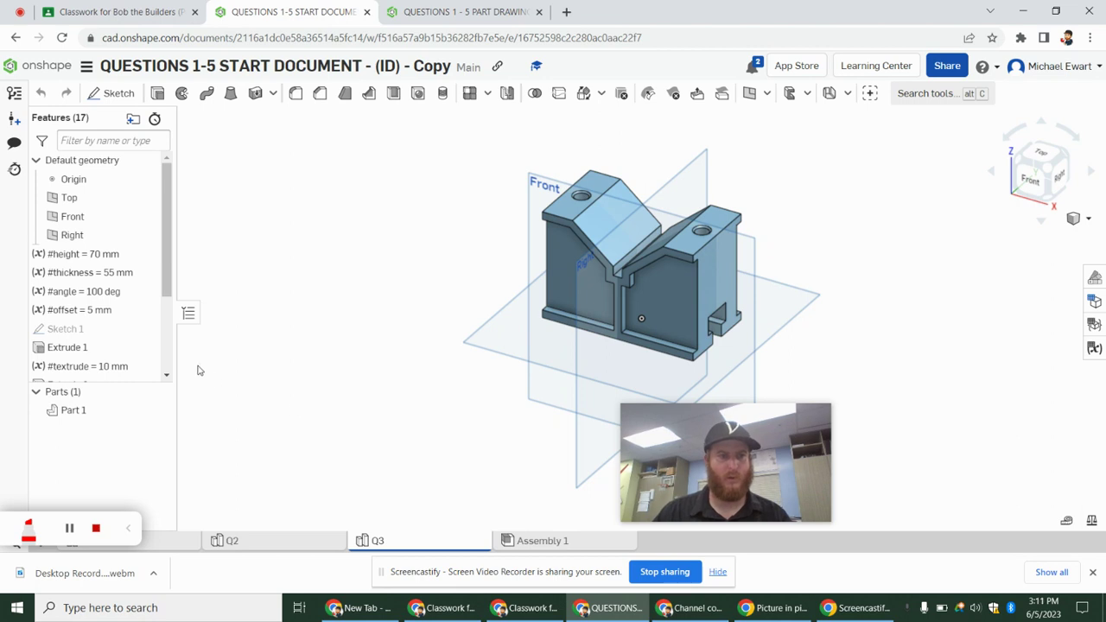
# - Select Revolve 1 in Q3's feature history
pyautogui.scroll(-2, 82, 284)
pyautogui.scroll(1, 67, 333)
pyautogui.scroll(-2, 71, 322)
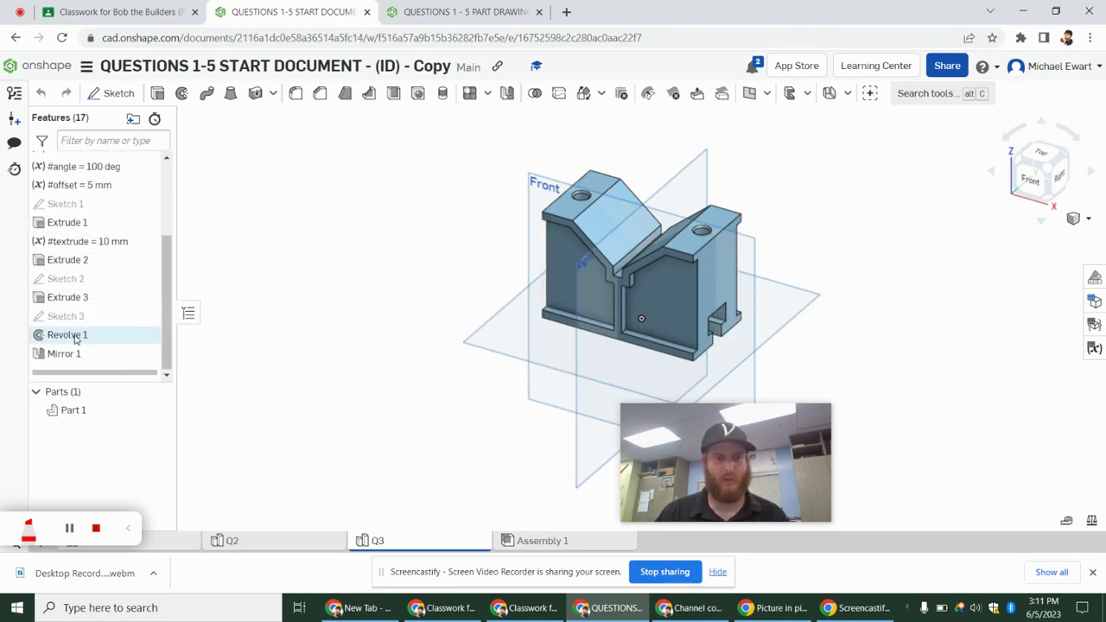
pyautogui.click(76, 338)
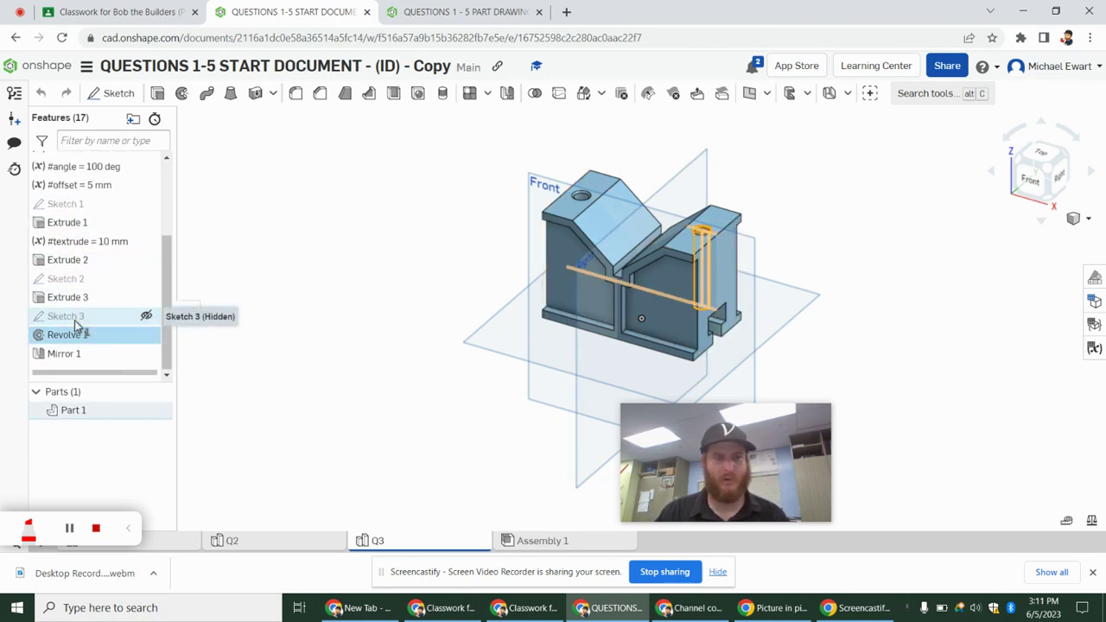
# - Open Sketch 3 in normal view and change its 9/2 mm width to 3 mm
pyautogui.doubleClick(75, 318)
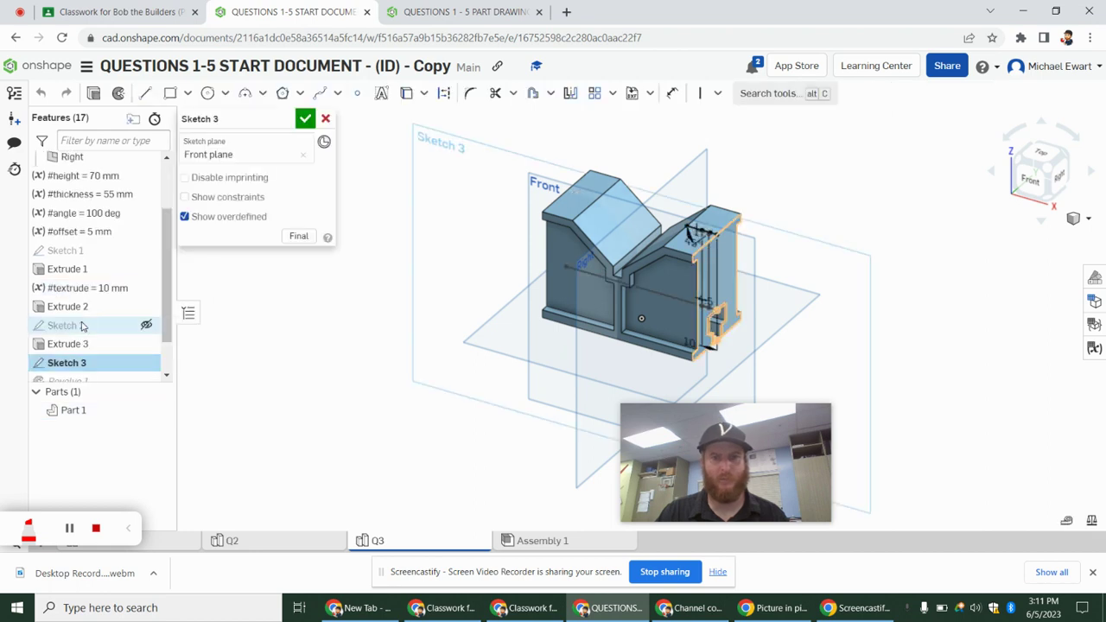
pyautogui.press('n')
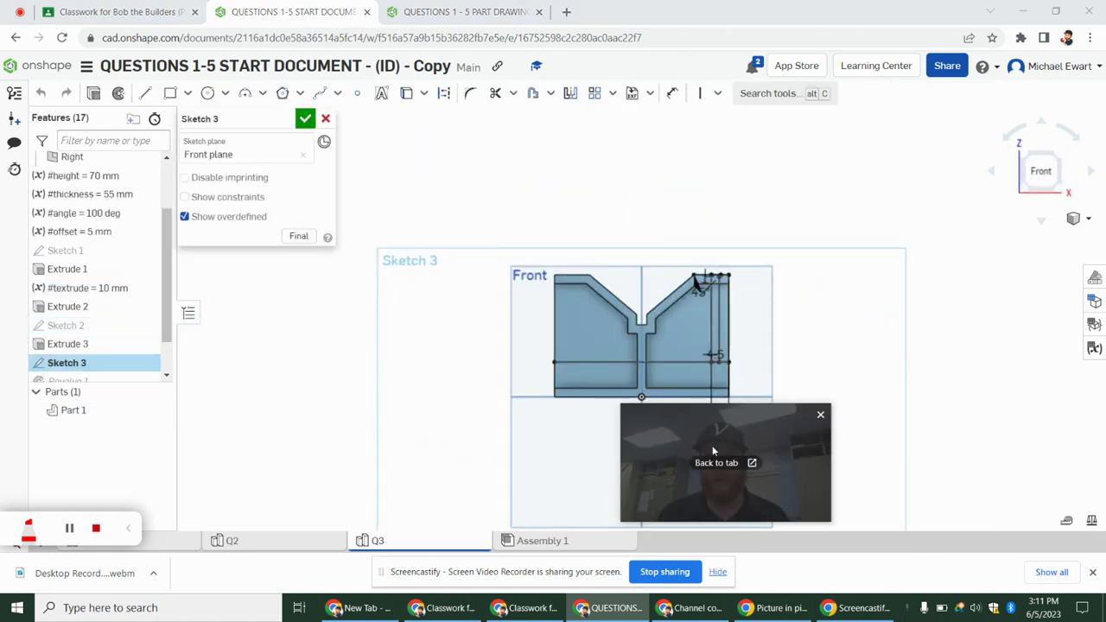
pyautogui.moveTo(713, 445)
pyautogui.mouseDown()
pyautogui.moveTo(837, 205)
pyautogui.moveTo(879, 183)
pyautogui.mouseUp()
pyautogui.scroll(3, 705, 406)
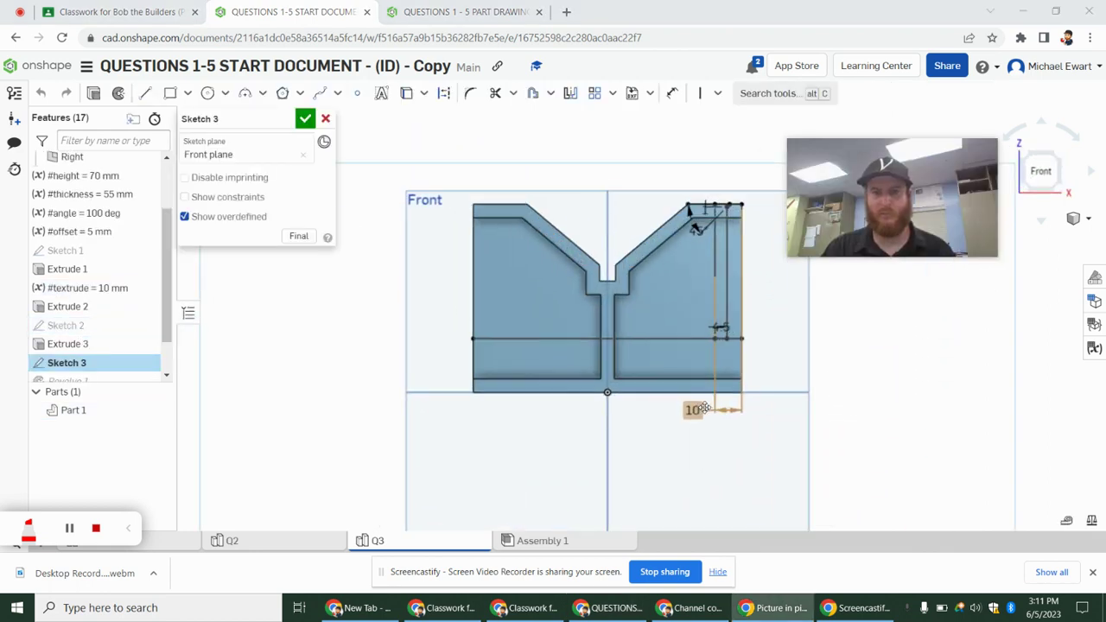
pyautogui.scroll(5, 726, 335)
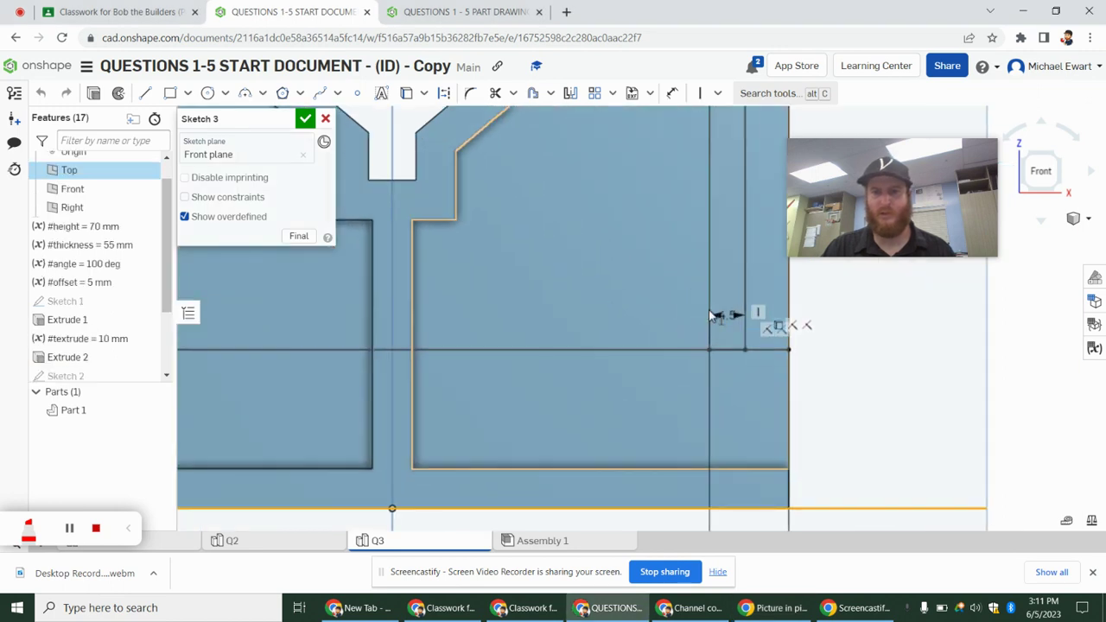
pyautogui.click(710, 316)
pyautogui.click(745, 316)
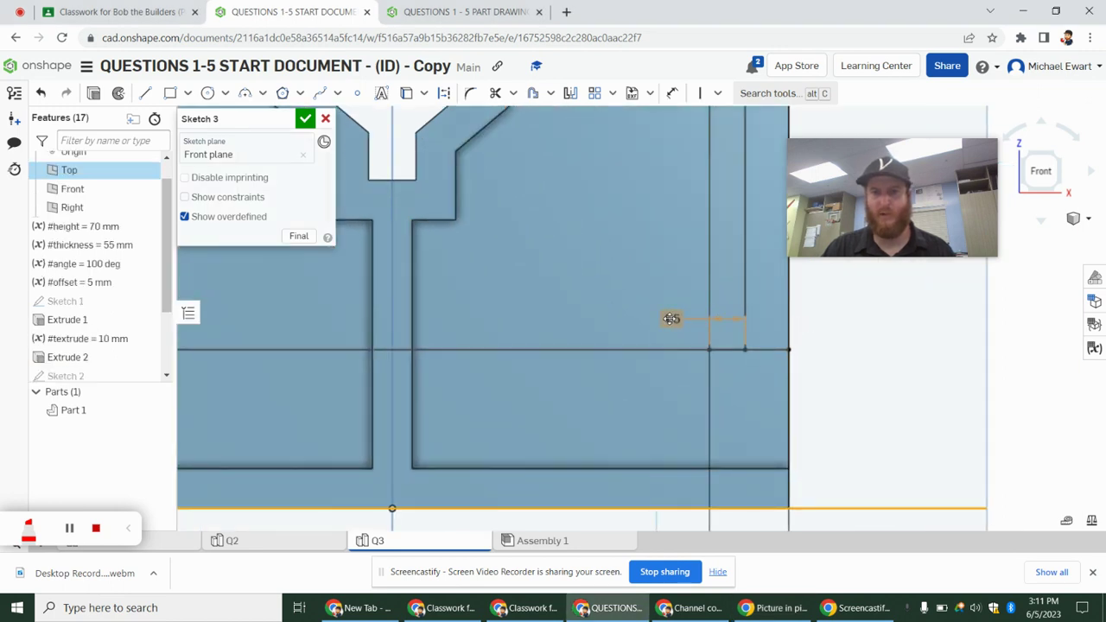
pyautogui.click(671, 319)
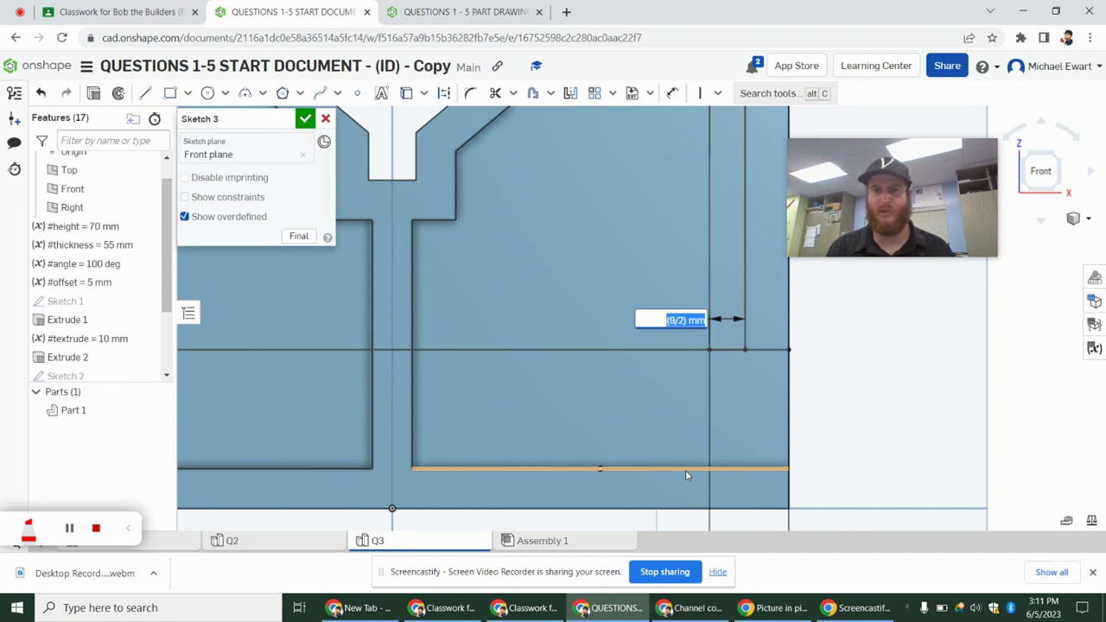
pyautogui.press('BackSpace')
pyautogui.write('3')
pyautogui.press('Return')
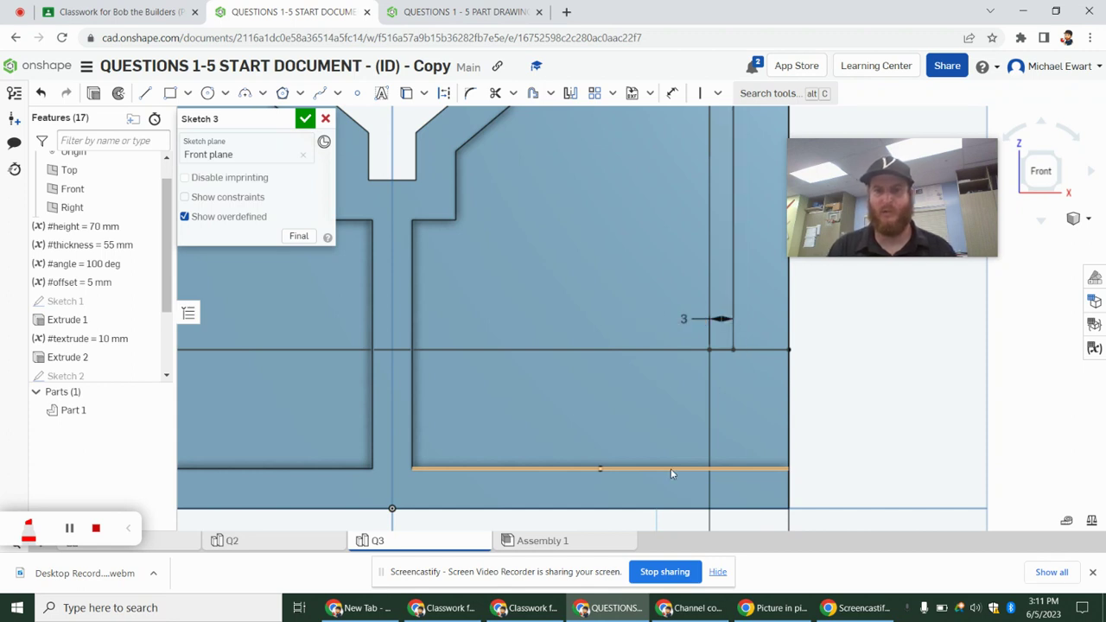
# - Add a 4 mm depth dimension below the chamfered top edge
pyautogui.scroll(2, 608, 188)
pyautogui.moveTo(760, 198); pyautogui.dragTo(609, 189, button='middle')
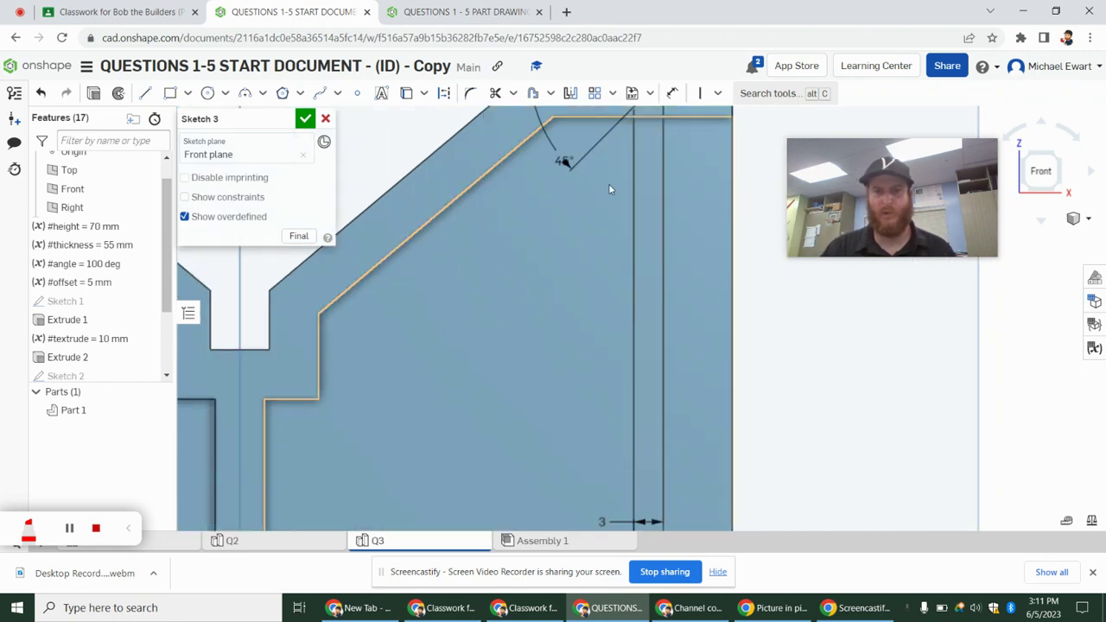
pyautogui.scroll(-2, 609, 189)
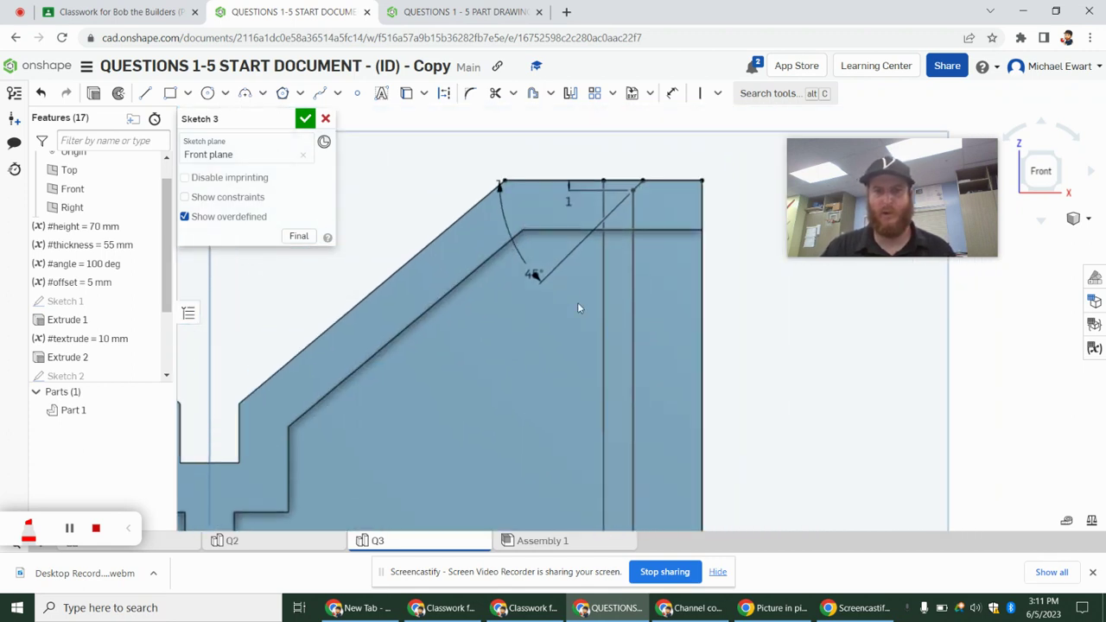
pyautogui.click(564, 208)
pyautogui.write('4')
pyautogui.press('Return')
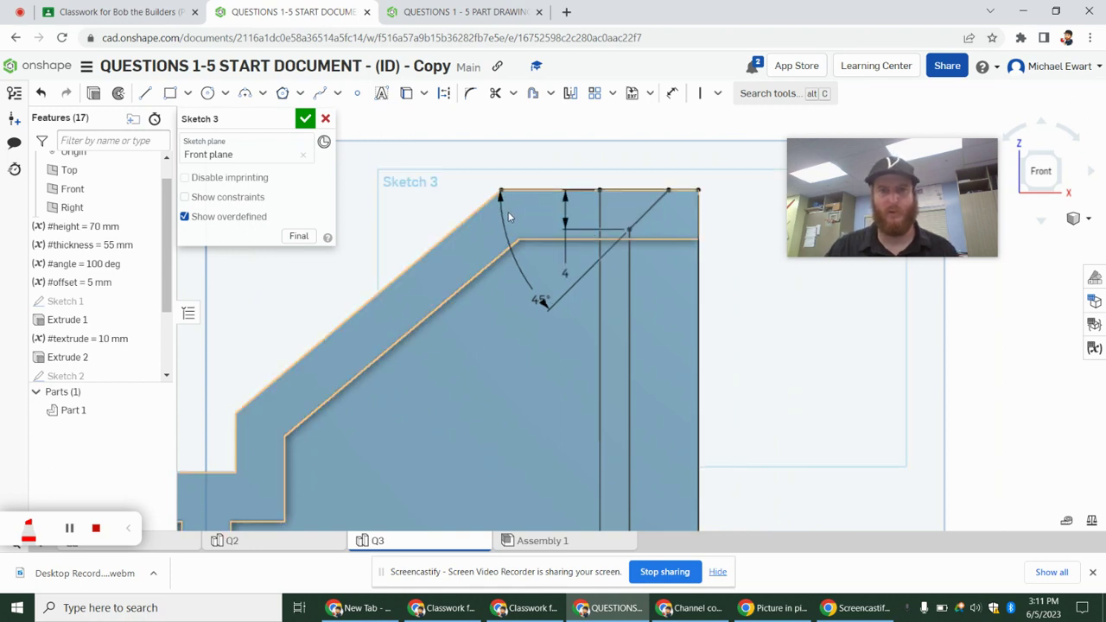
# - Accept the edited Q3 sketch and inspect the regenerated part, ending in isometric view
pyautogui.click(306, 121)
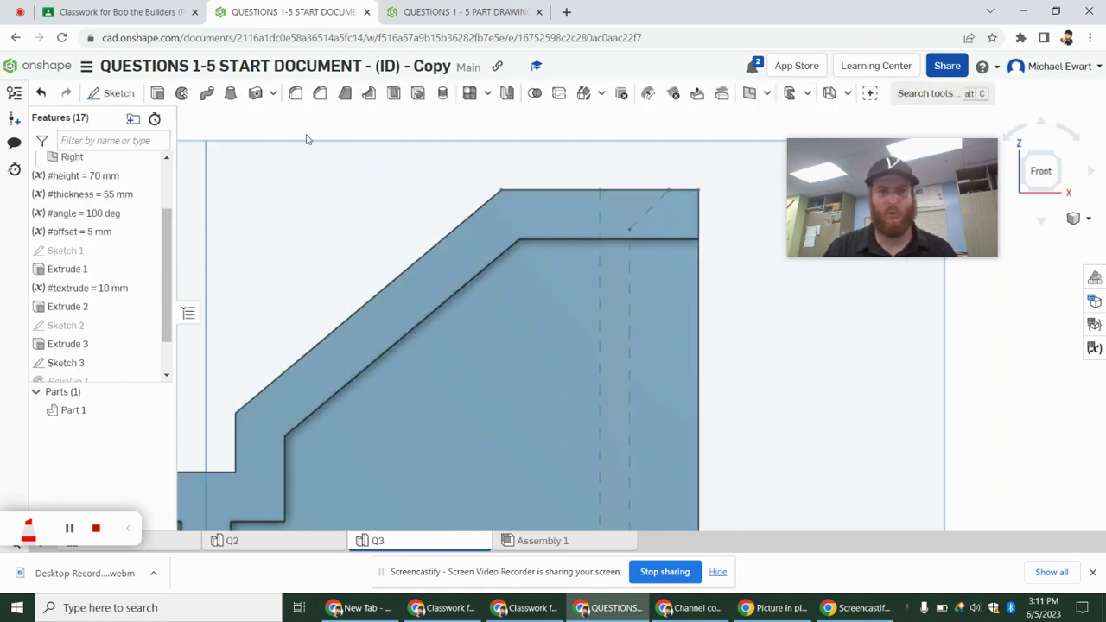
pyautogui.scroll(-3, 456, 330)
pyautogui.moveTo(456, 330)
pyautogui.mouseDown(button='right')
pyautogui.moveTo(647, 377)
pyautogui.moveTo(615, 424)
pyautogui.mouseUp(button='right')
pyautogui.hotkey('shift', '7')
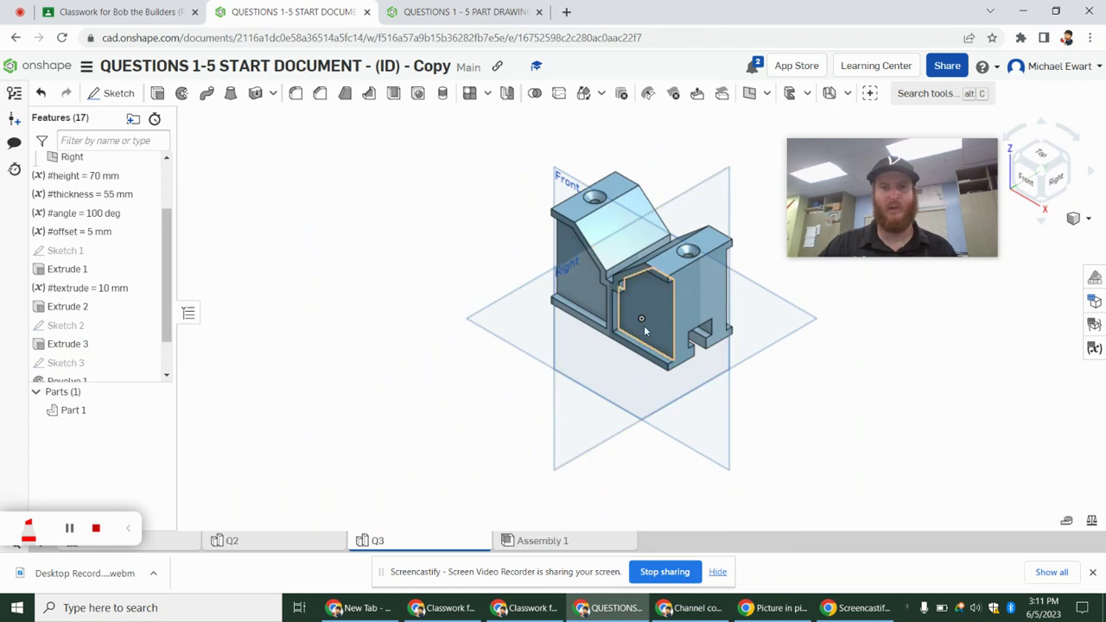
# - Compare with the Q3 drawing, then measure Part 1's mass at 2.022 kg
pyautogui.click(468, 14)
pyautogui.scroll(3, 859, 403)
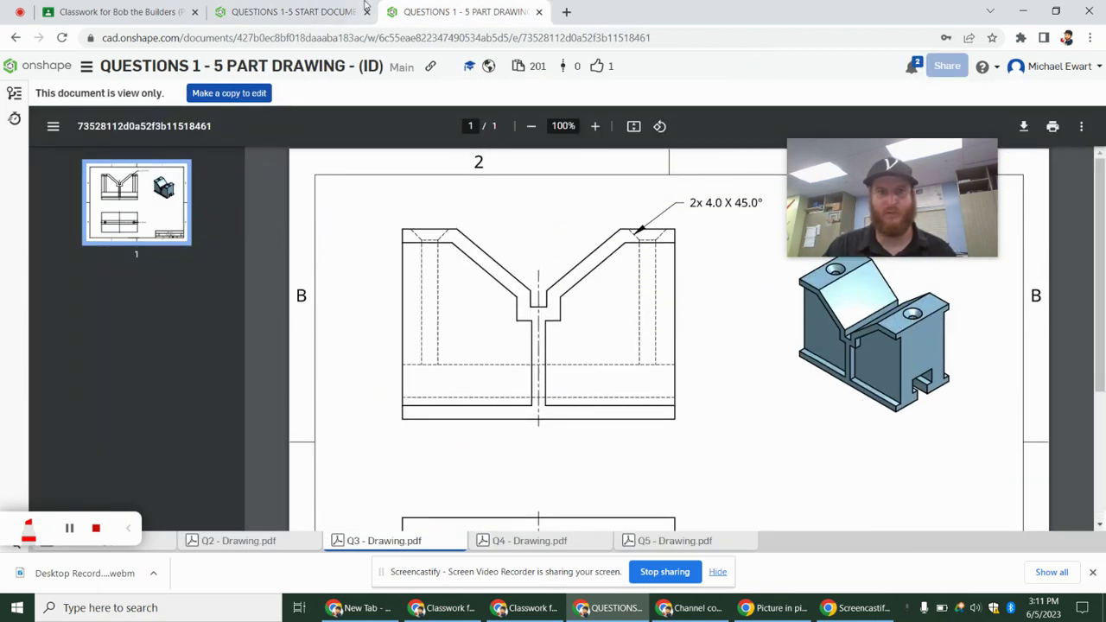
pyautogui.click(363, 7)
pyautogui.click(1091, 522)
pyautogui.click(692, 294)
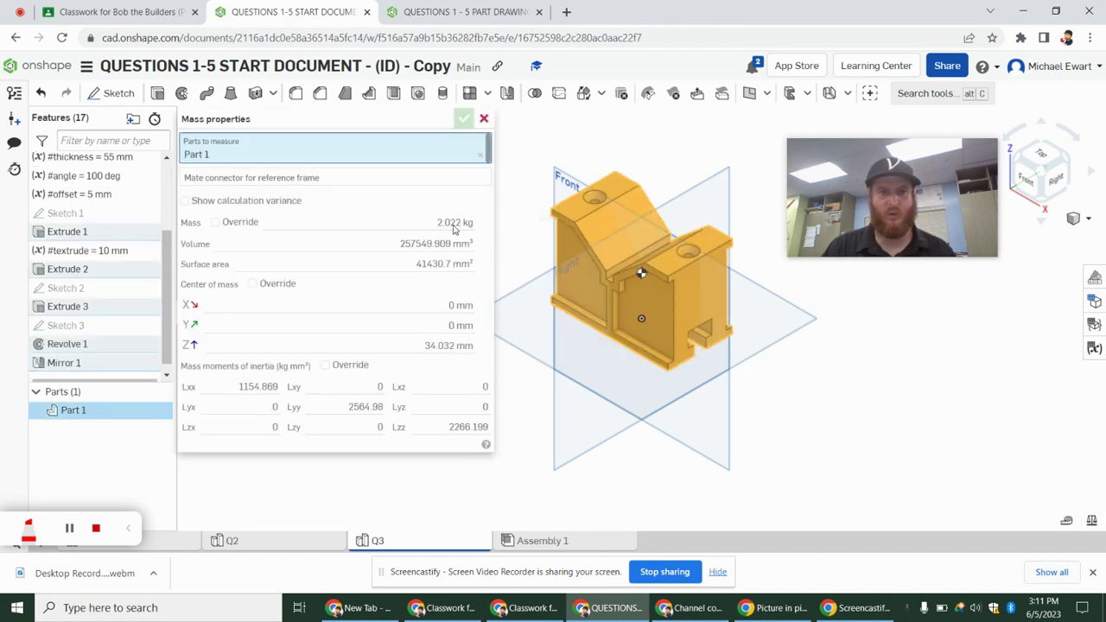
# - Mark the 2.02 answer option for Question 3 on the Classroom exam page
pyautogui.click(75, 13)
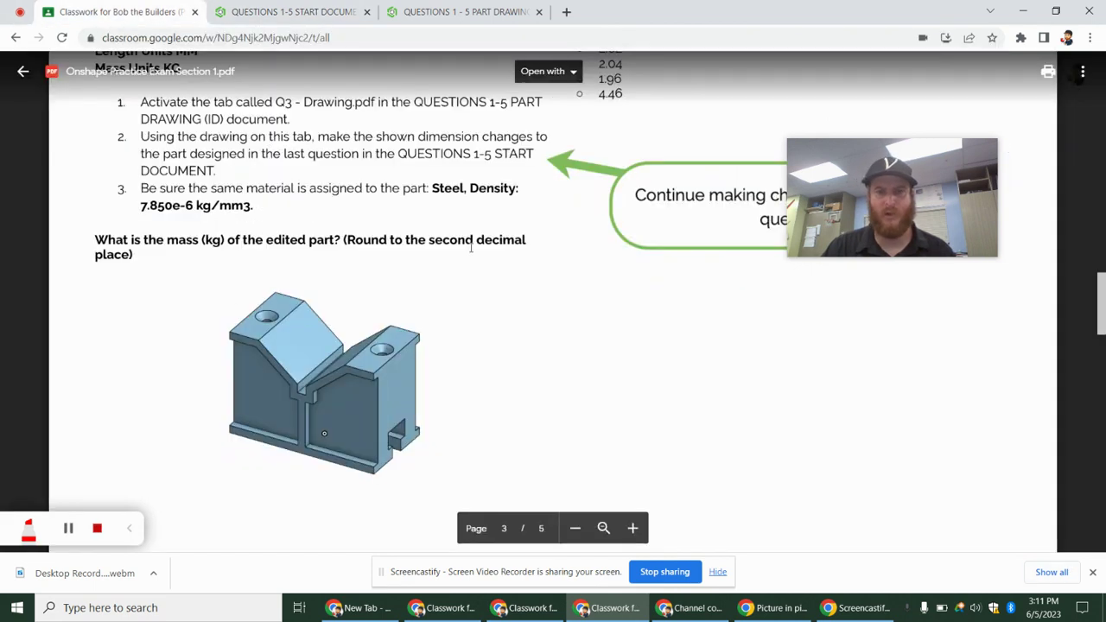
pyautogui.scroll(-3, 510, 293)
pyautogui.scroll(4, 544, 319)
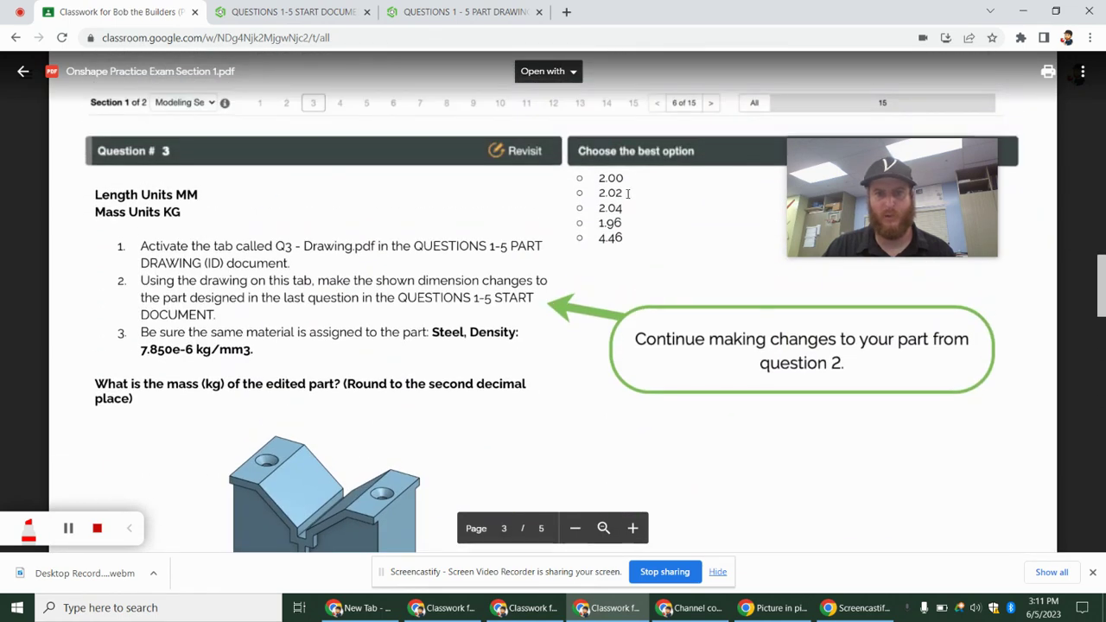
pyautogui.moveTo(628, 194); pyautogui.dragTo(586, 194)
# - Scroll to Question 4 and highlight its Titanium material requirement
pyautogui.scroll(-5, 563, 279)
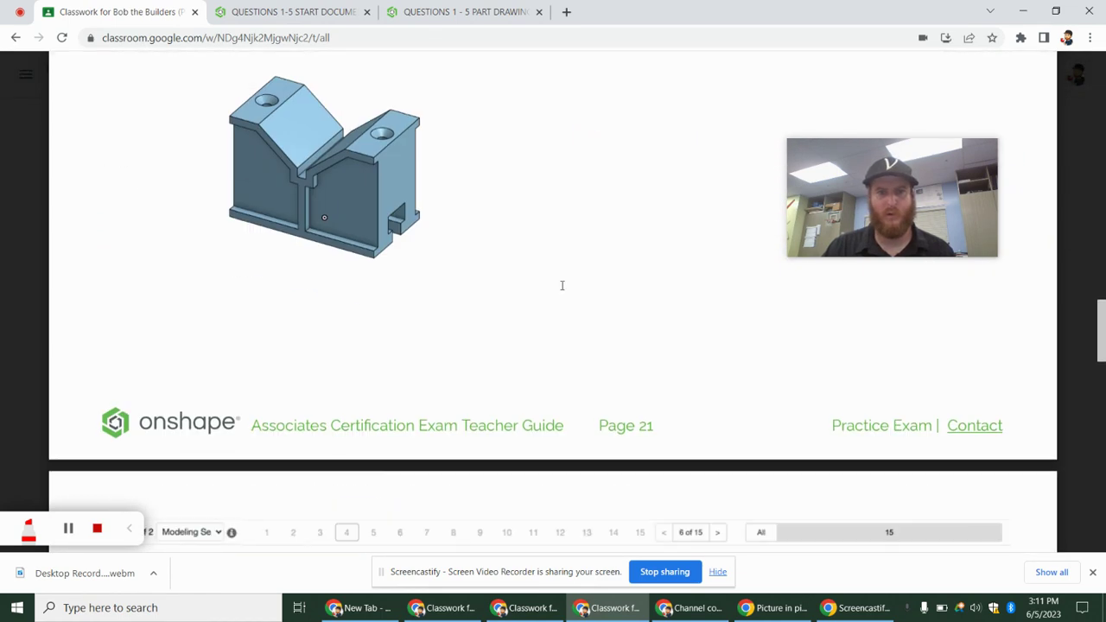
pyautogui.scroll(-1, 371, 242)
pyautogui.scroll(1, 186, 193)
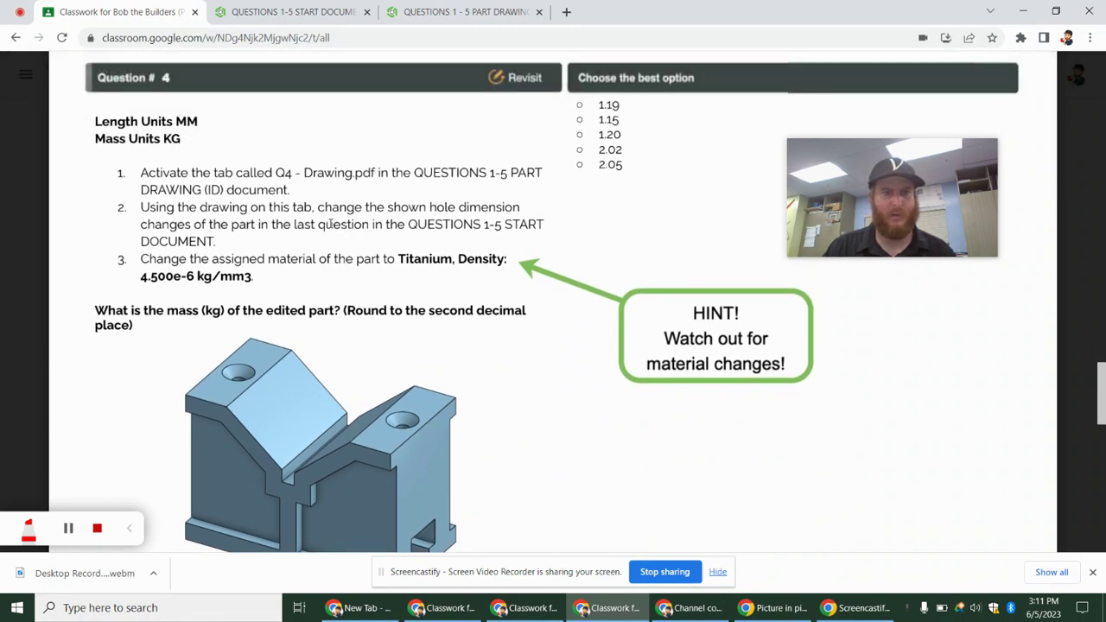
pyautogui.moveTo(213, 259); pyautogui.dragTo(405, 274)
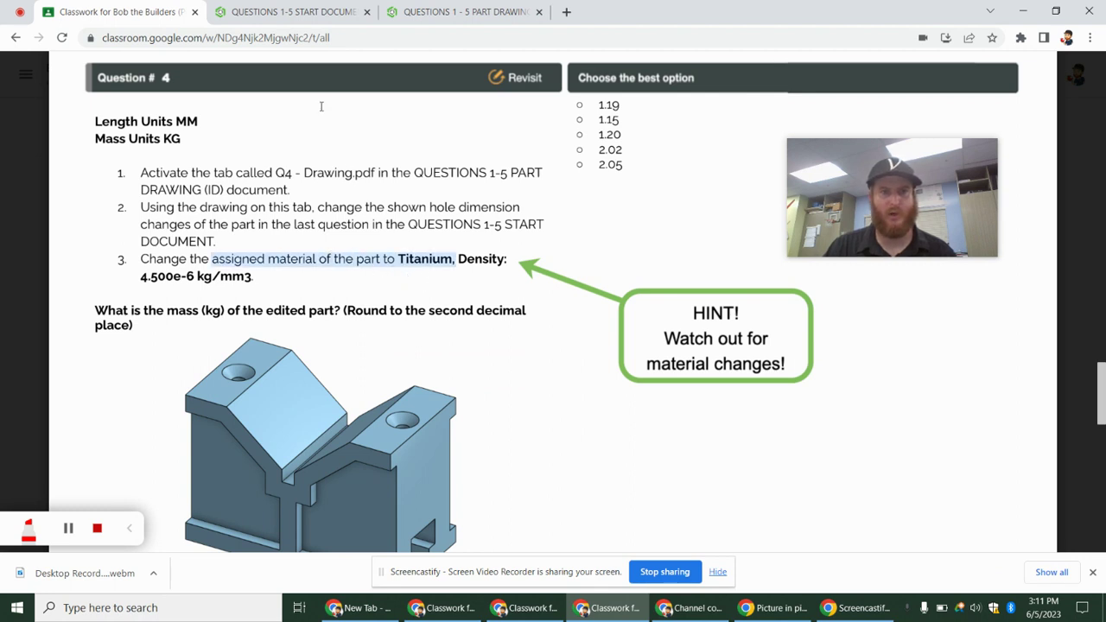
# - Close the mass readout, duplicate the Q3 Part Studio and rename the copy Q4
pyautogui.click(294, 11)
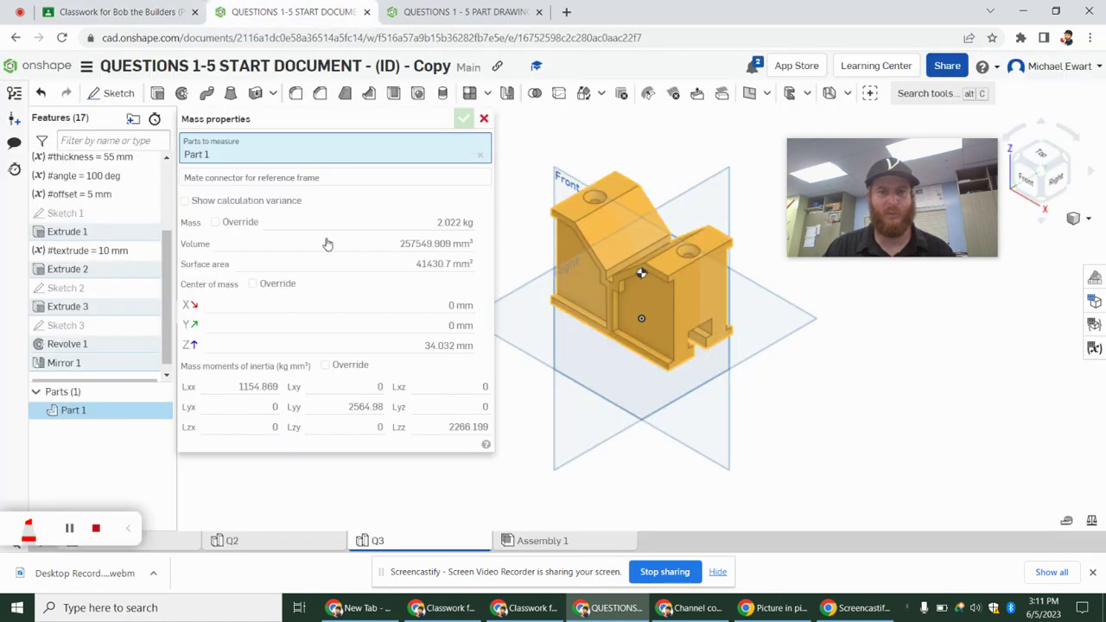
pyautogui.click(484, 119)
pyautogui.rightClick(413, 546)
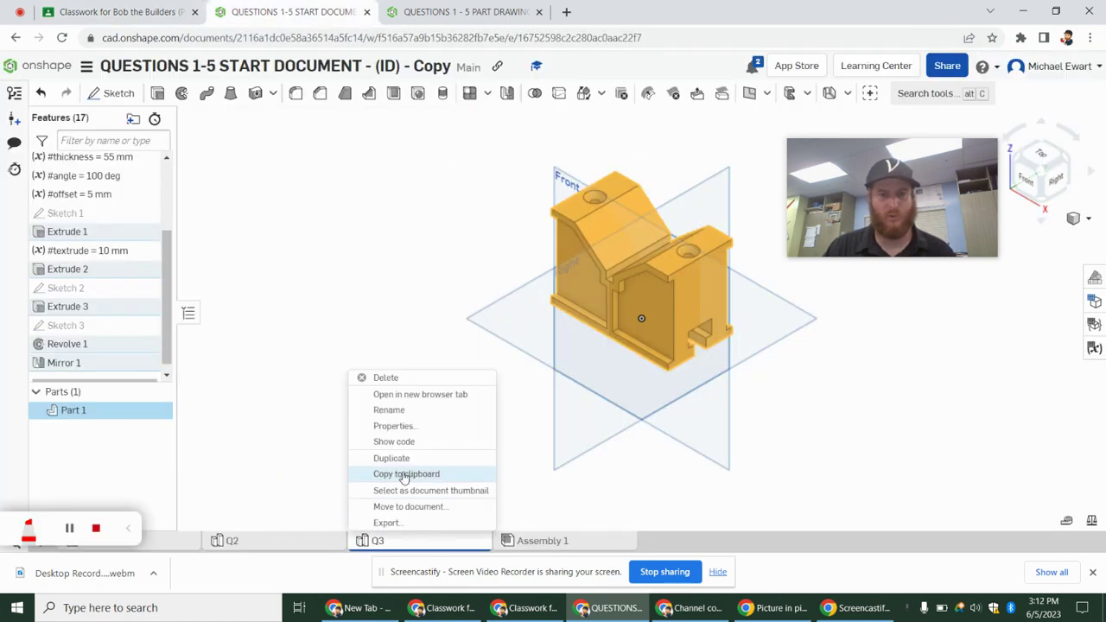
pyautogui.click(391, 458)
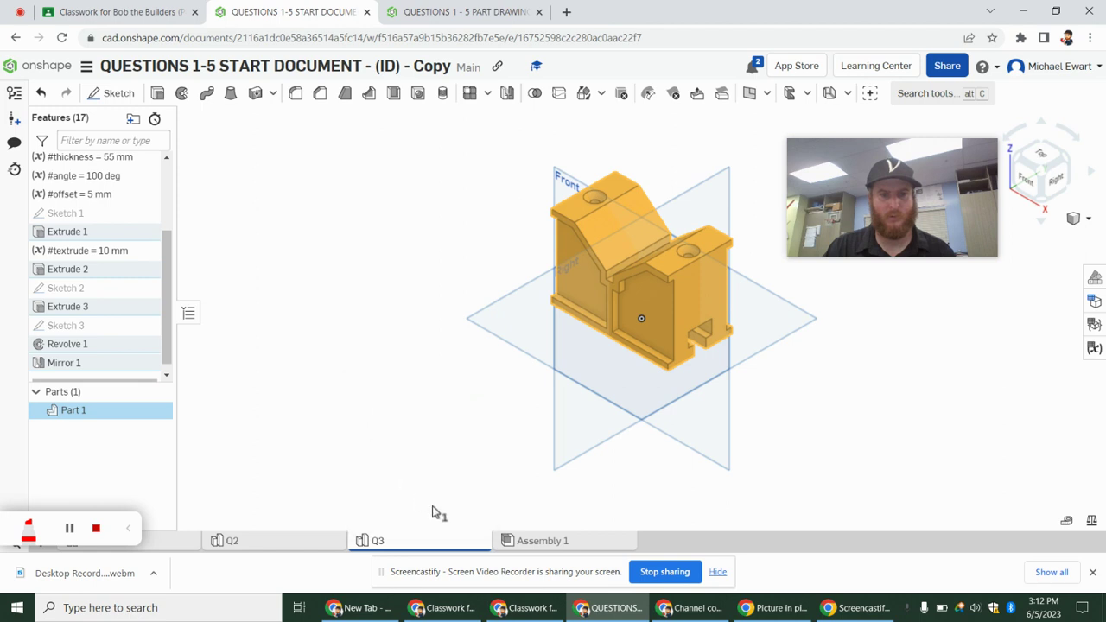
pyautogui.click(549, 541)
pyautogui.rightClick(552, 542)
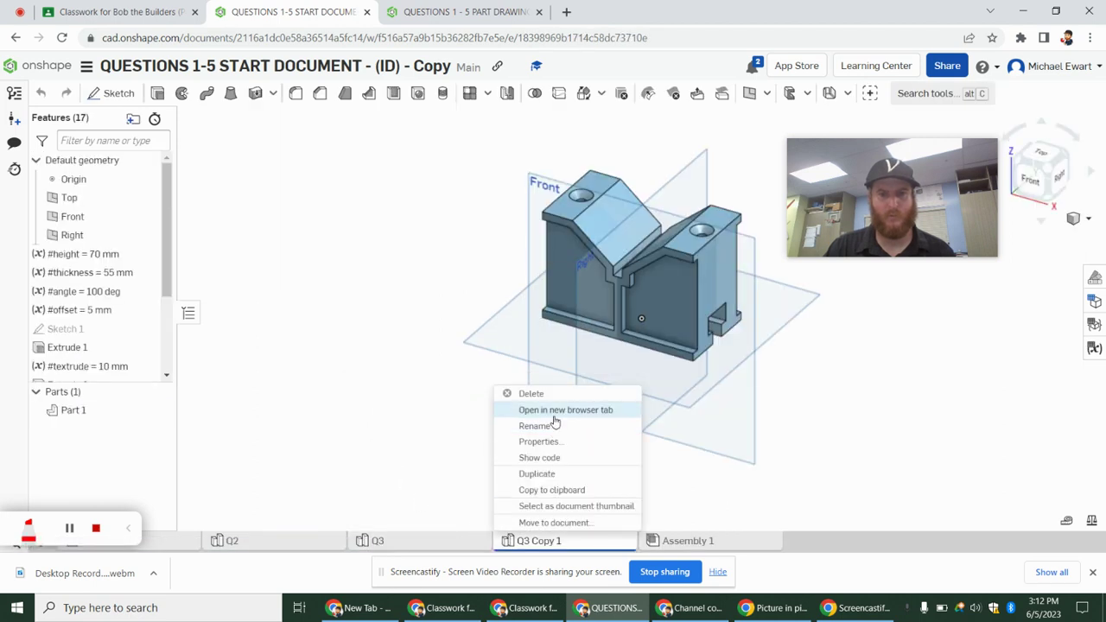
pyautogui.click(550, 426)
pyautogui.write('Q')
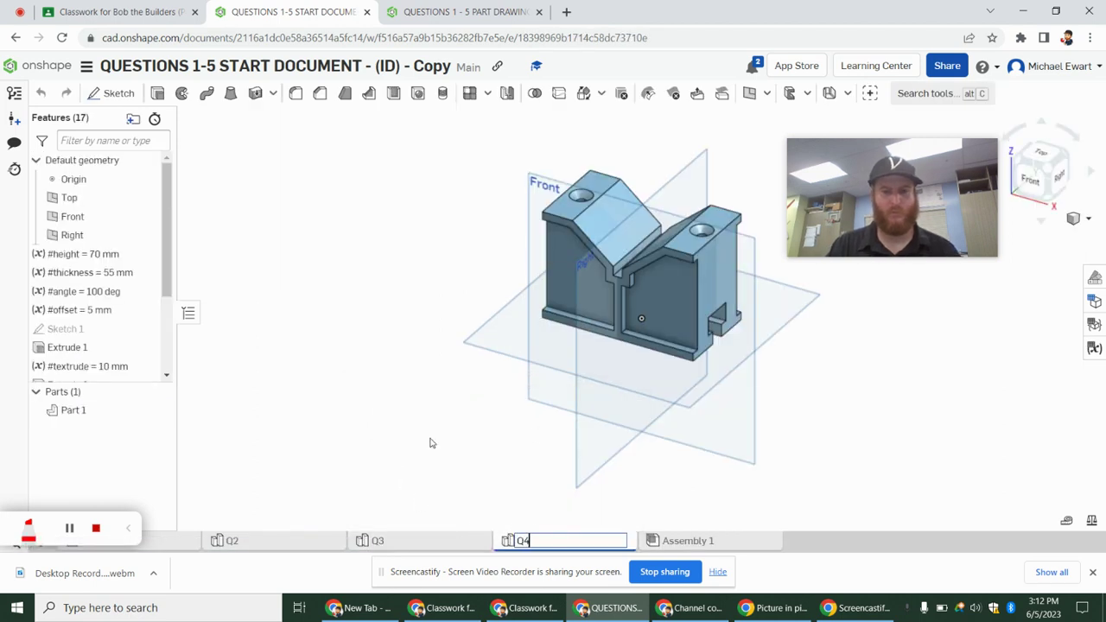
pyautogui.write('4')
pyautogui.press('Return')
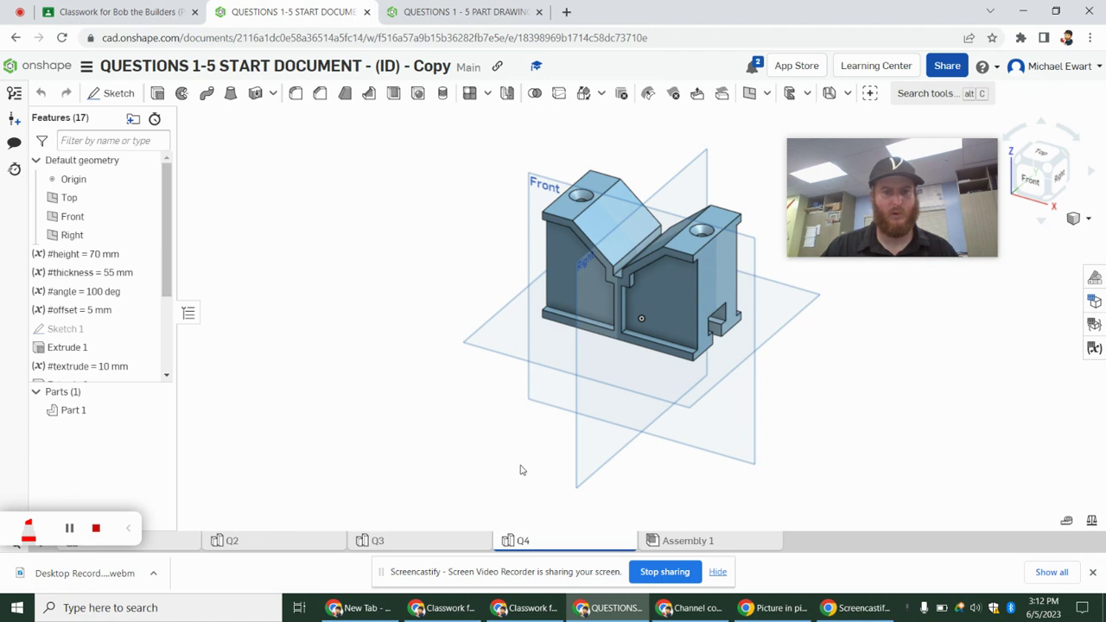
# - Set Part 1's material to Titanium, then show the Q4 drawing sheet
pyautogui.rightClick(118, 413)
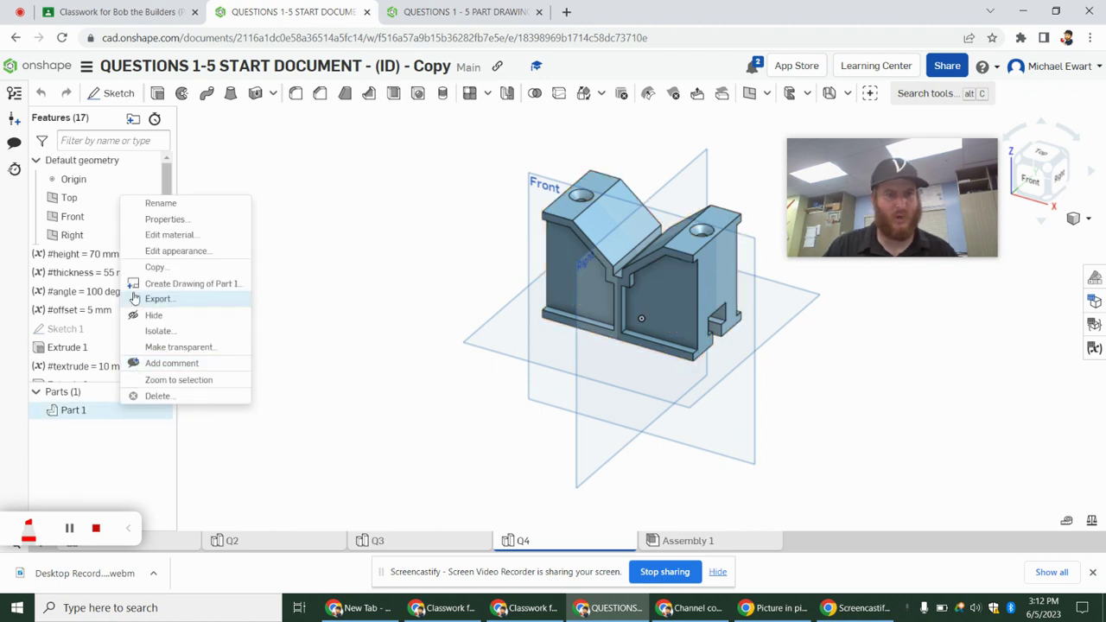
pyautogui.click(170, 235)
pyautogui.click(258, 357)
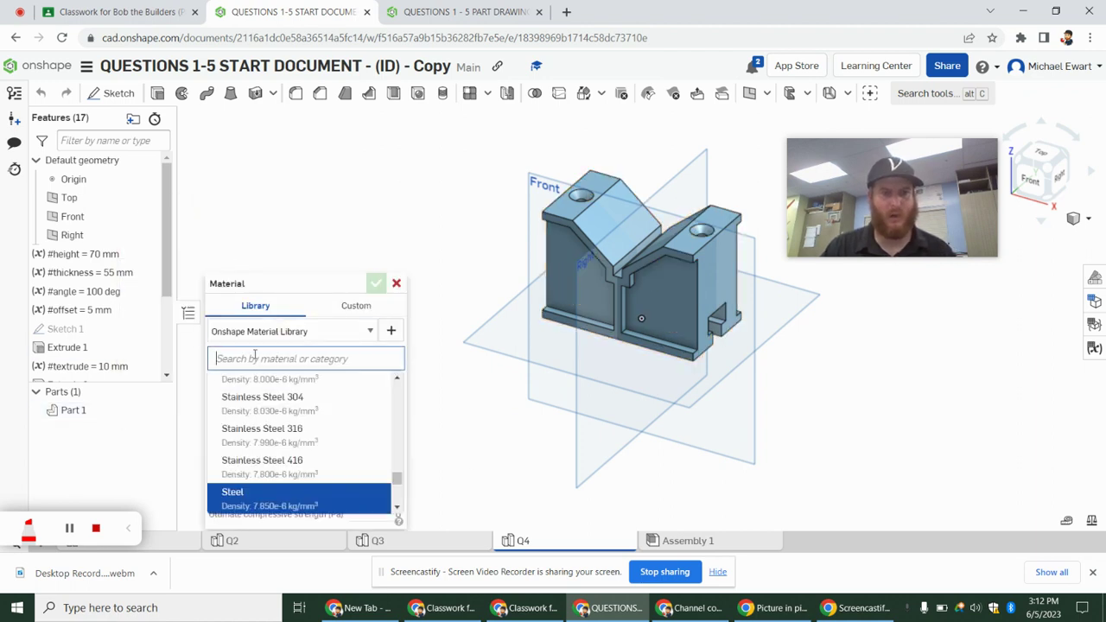
pyautogui.write('tita')
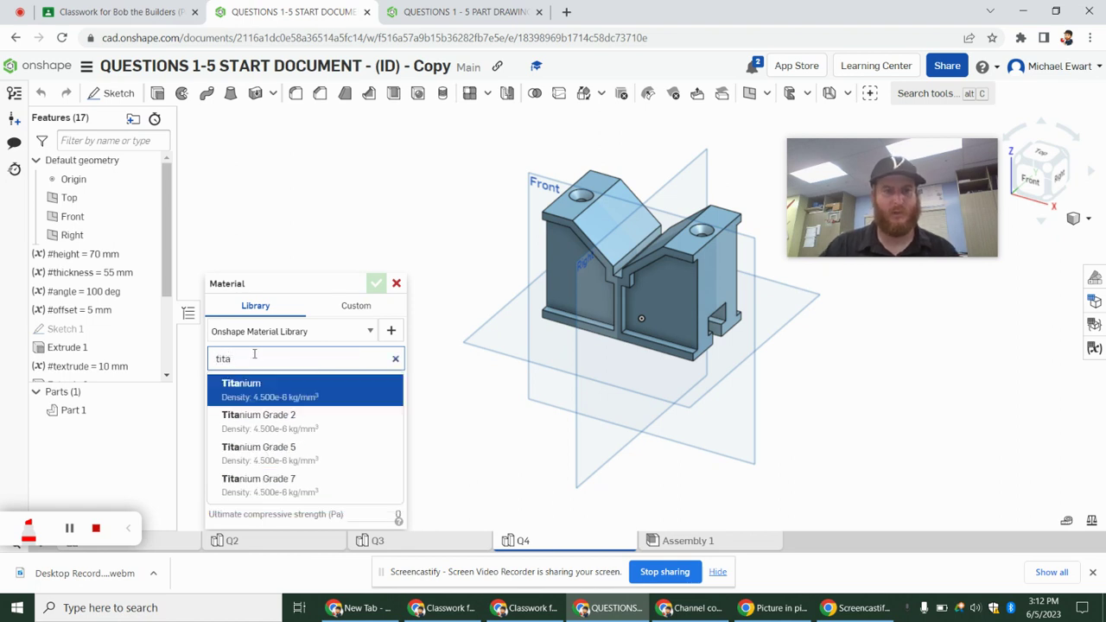
pyautogui.click(272, 395)
pyautogui.click(375, 284)
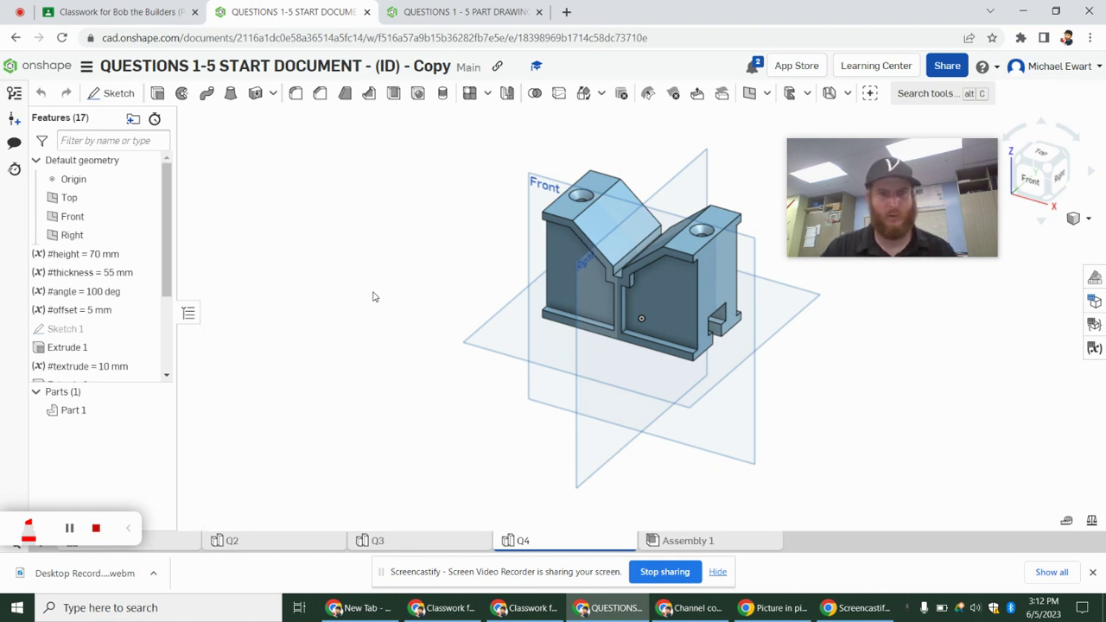
pyautogui.click(458, 12)
pyautogui.click(497, 541)
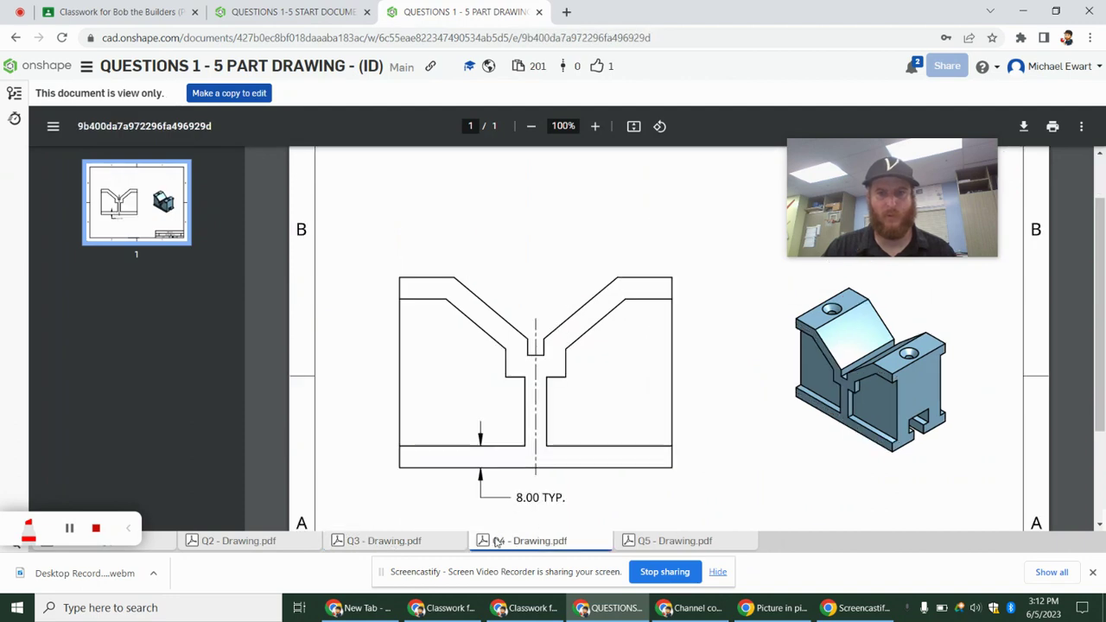
# - Change the #offset variable from 5 mm to 8 mm in the Q4 studio
pyautogui.scroll(-1, 533, 452)
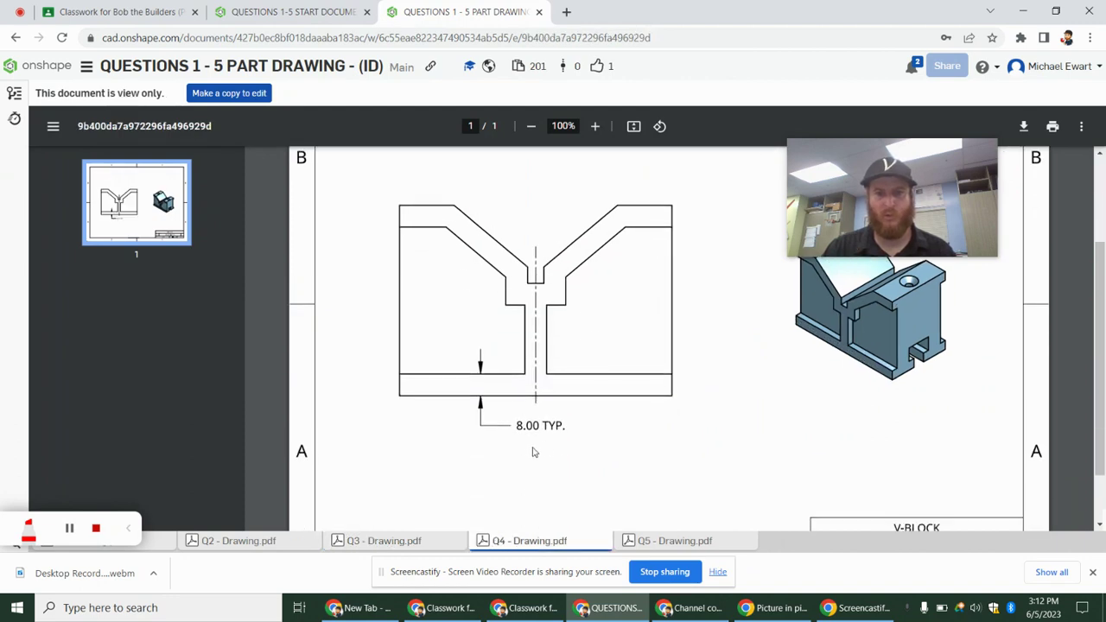
pyautogui.click(345, 11)
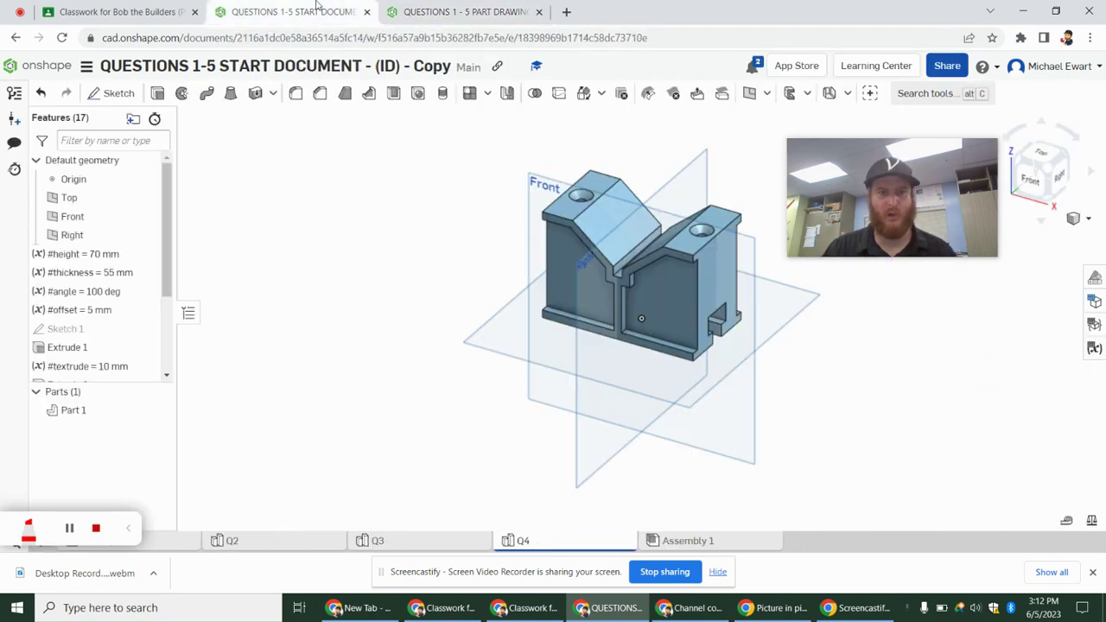
pyautogui.doubleClick(97, 312)
pyautogui.write('8')
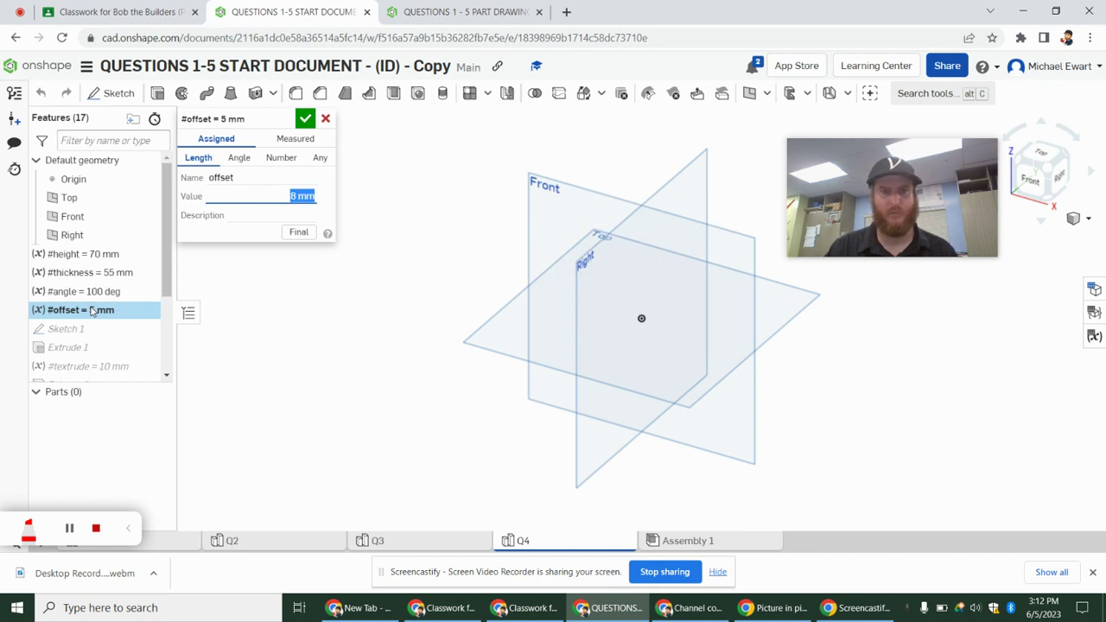
pyautogui.press('Return')
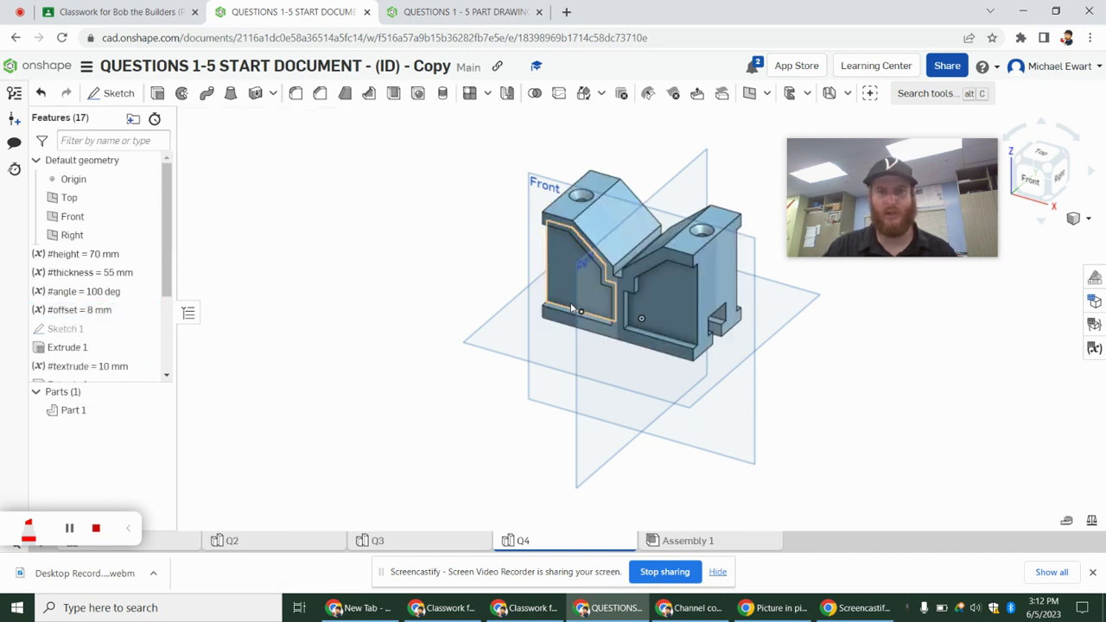
# - Inspect the regenerated inner slot faces, fit the V-block in view, and compare with the drawing
pyautogui.scroll(5, 575, 322)
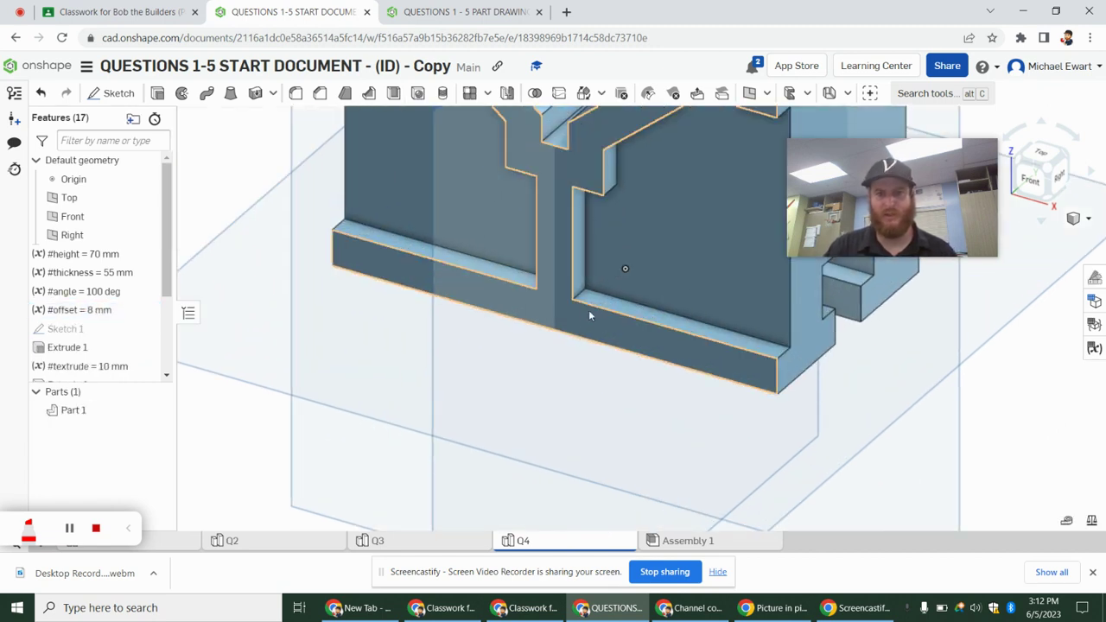
pyautogui.click(576, 254)
pyautogui.moveTo(622, 270); pyautogui.dragTo(576, 242, button='right')
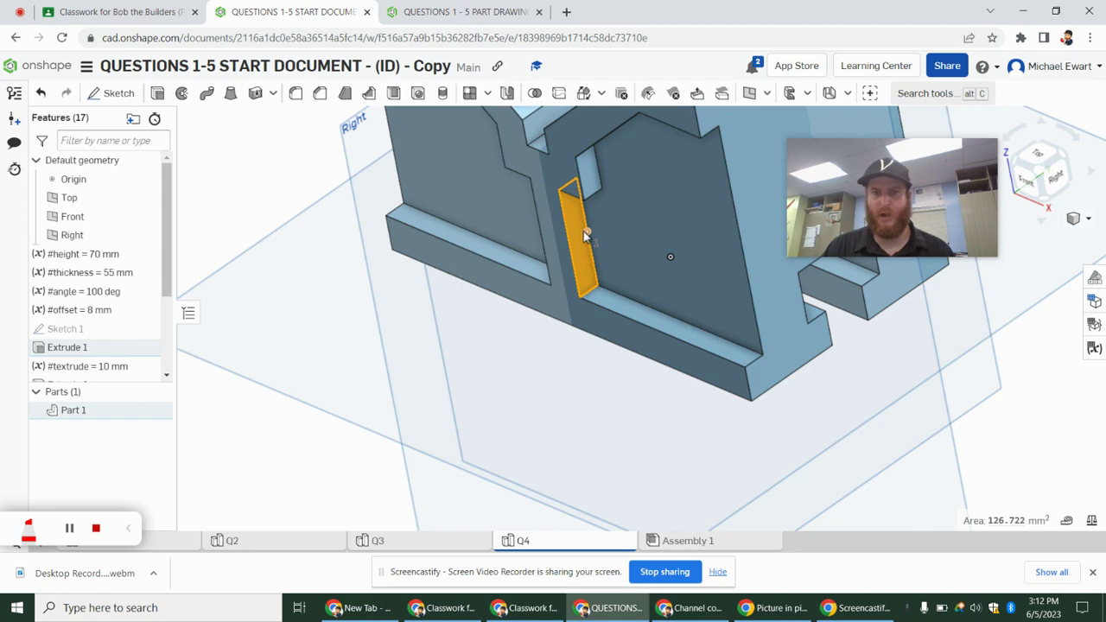
pyautogui.click(267, 180)
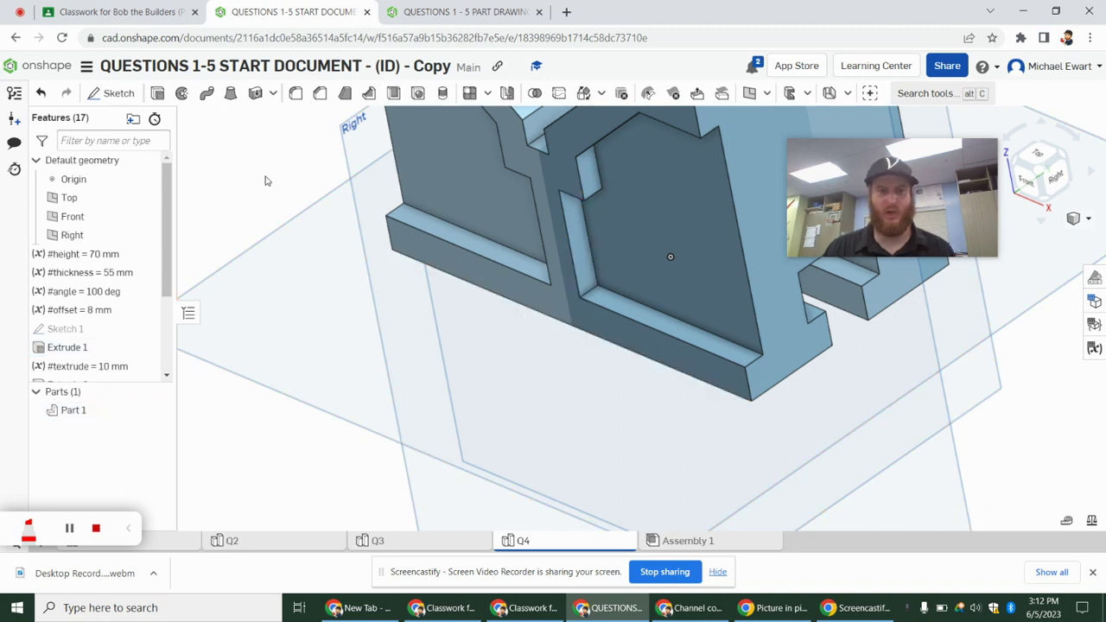
pyautogui.hotkey('shift', '7')
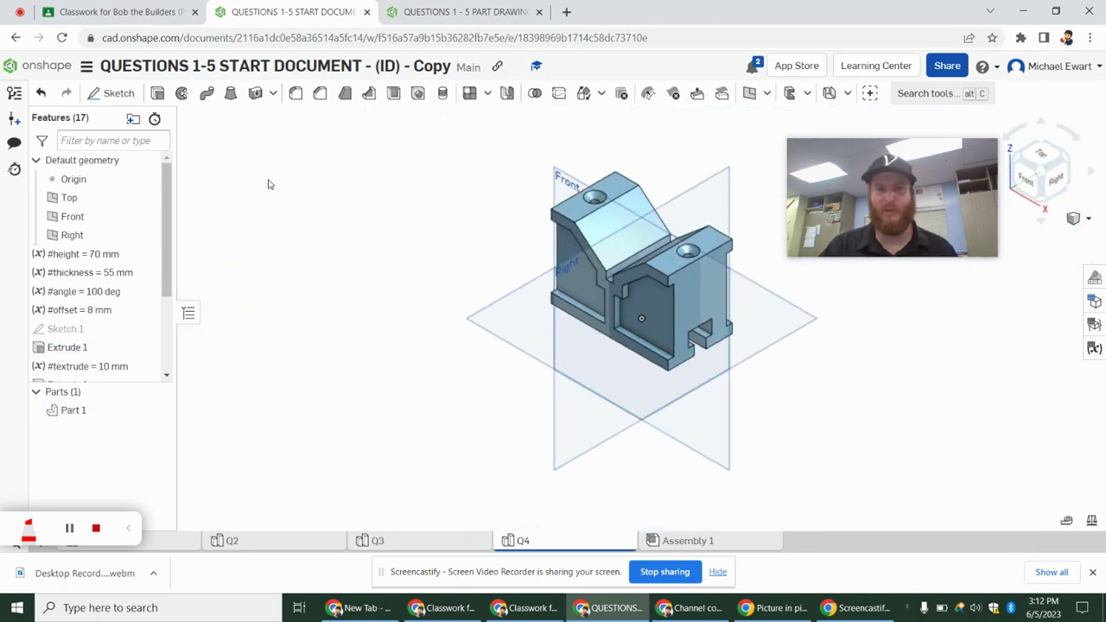
pyautogui.scroll(3, 616, 335)
pyautogui.scroll(-3, 616, 292)
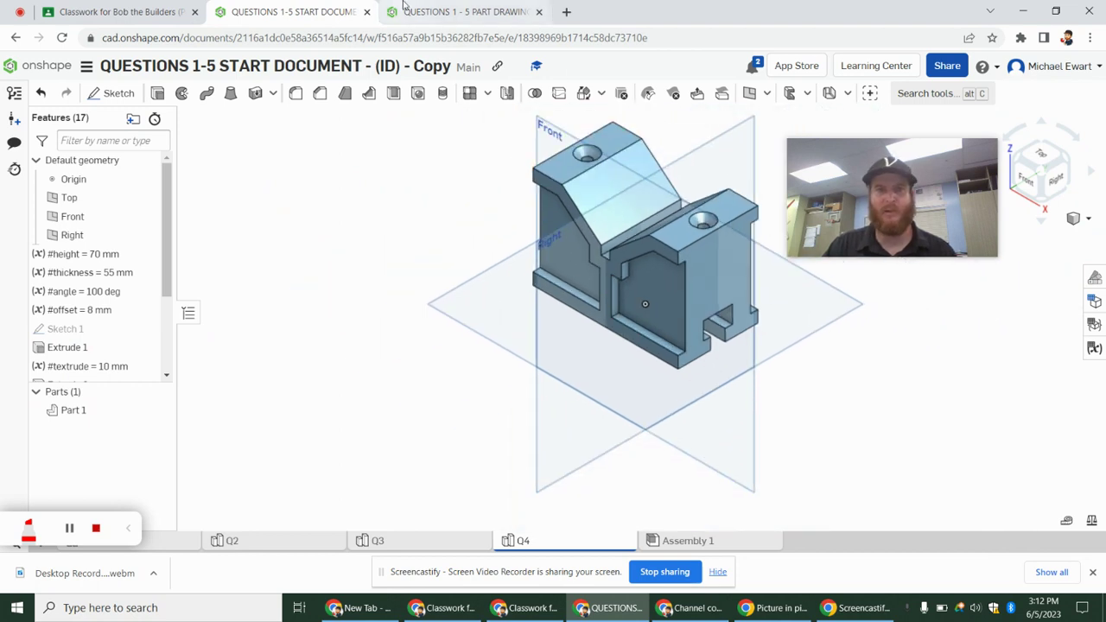
pyautogui.click(458, 12)
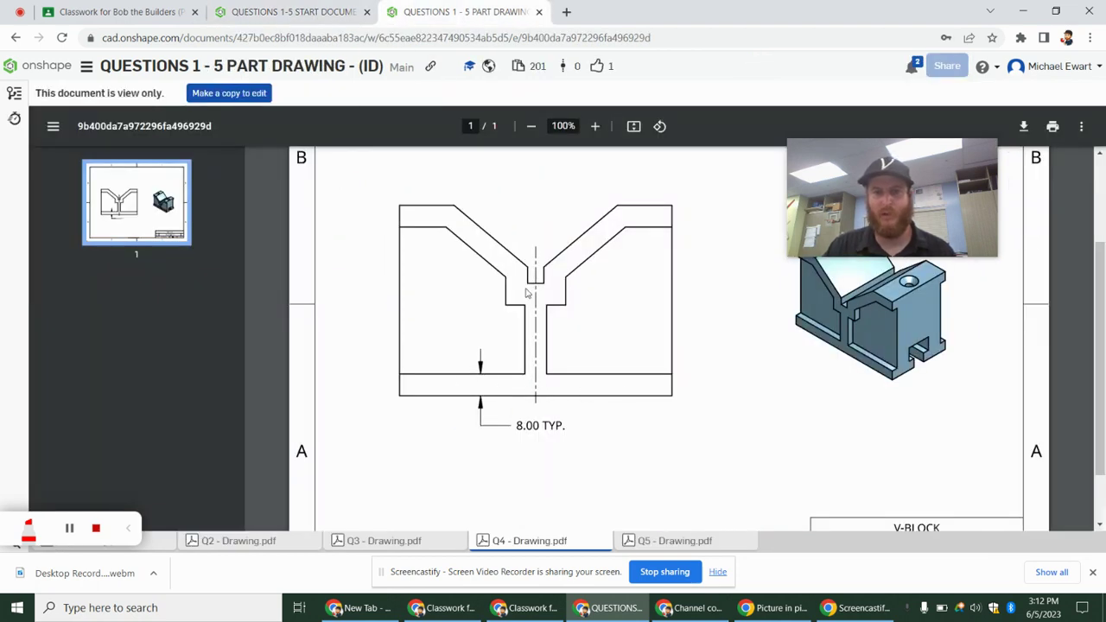
pyautogui.click(322, 10)
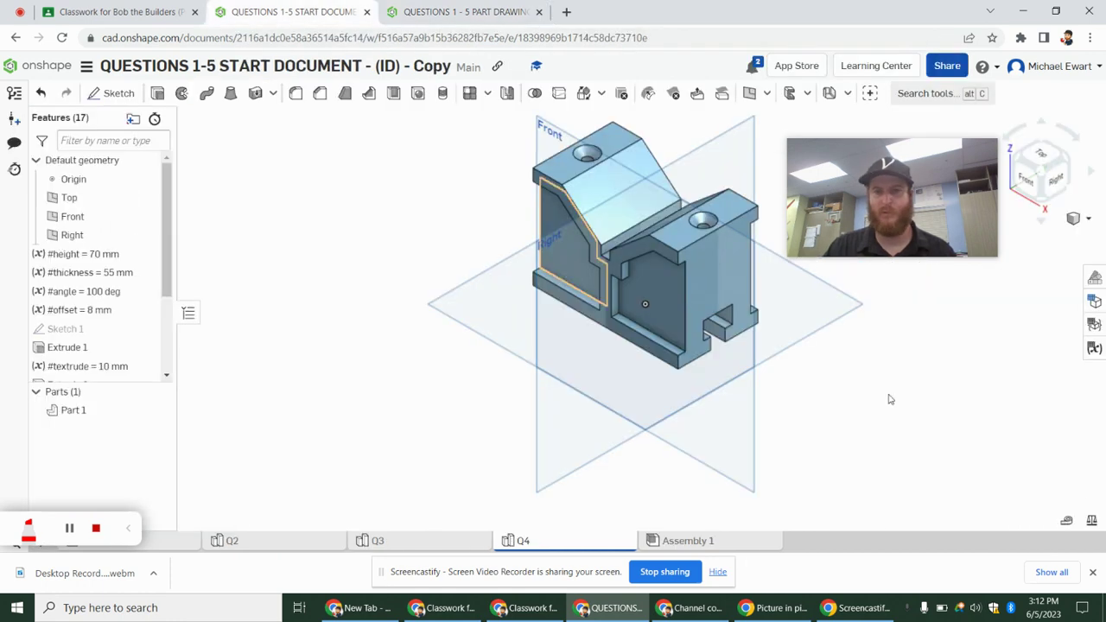
# - Measure Part 1's mass (1.192 kg) and highlight the 1.19 answer in Classroom
pyautogui.click(558, 266)
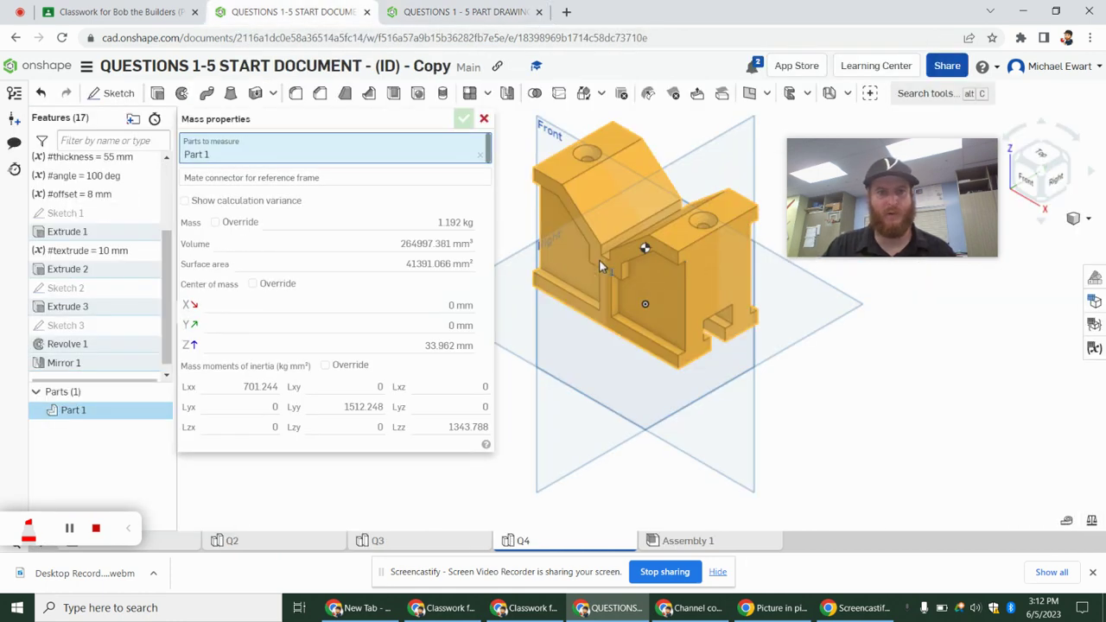
pyautogui.moveTo(453, 228)
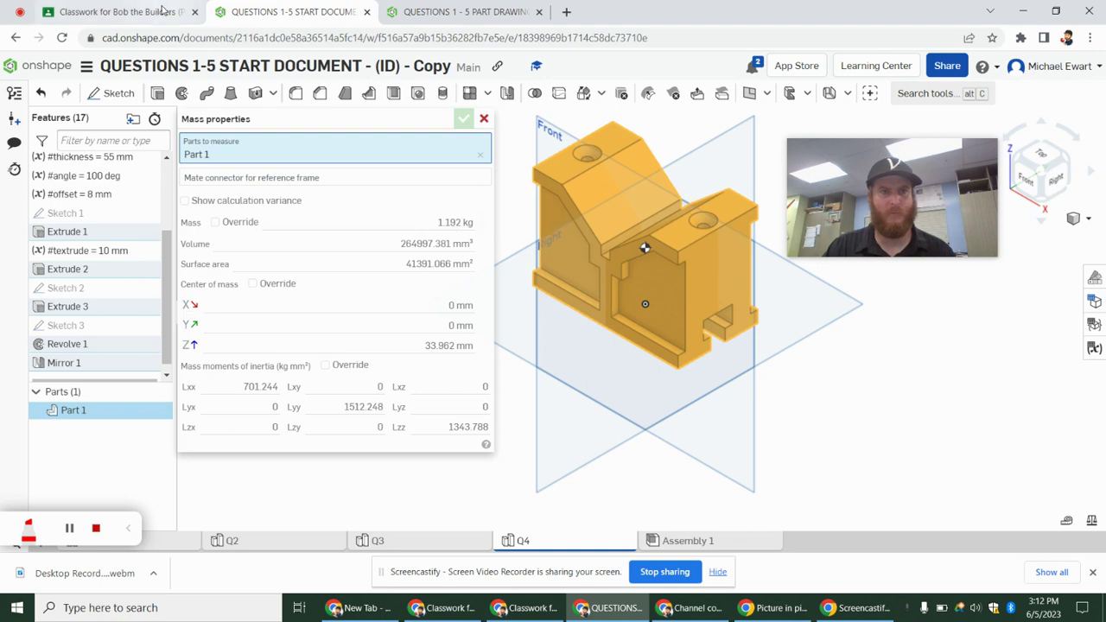
pyautogui.click(121, 11)
pyautogui.moveTo(626, 175); pyautogui.dragTo(575, 171)
# - Read the next exam question, then display the Q5 drawing with slot dimensions 16.00, 10.00, 6.00, 8.00
pyautogui.scroll(-10, 528, 316)
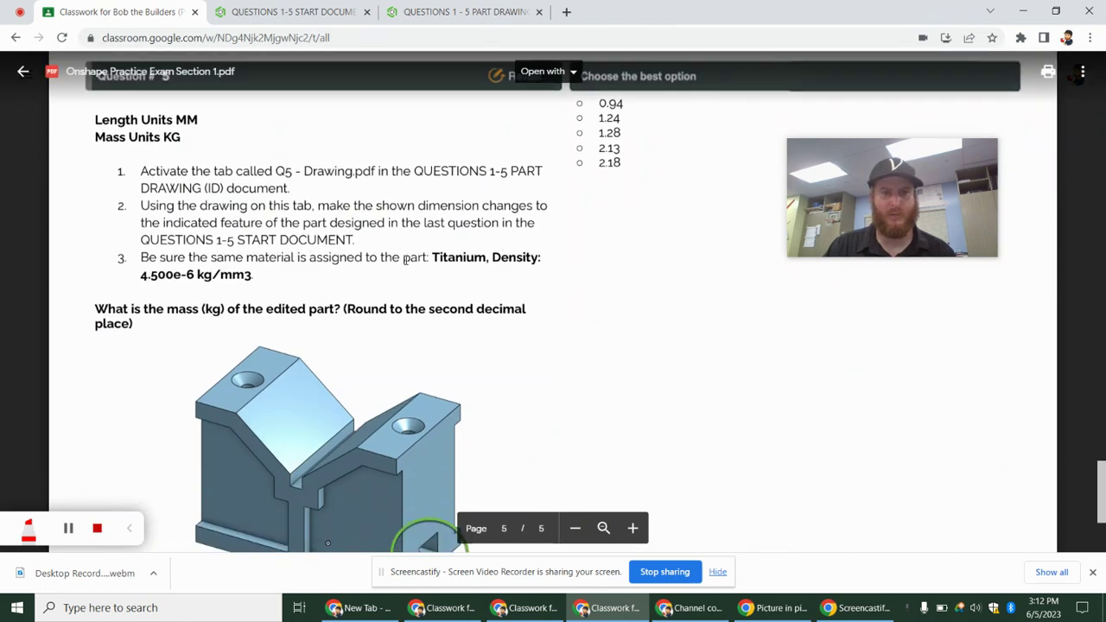
pyautogui.scroll(-2, 412, 262)
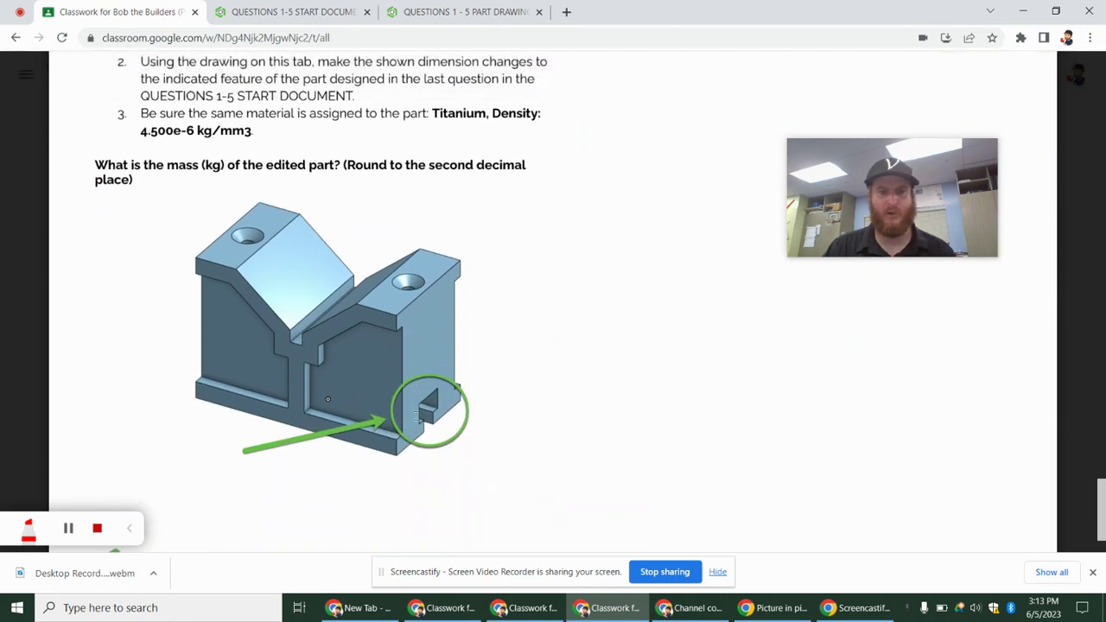
pyautogui.scroll(3, 407, 393)
pyautogui.click(467, 12)
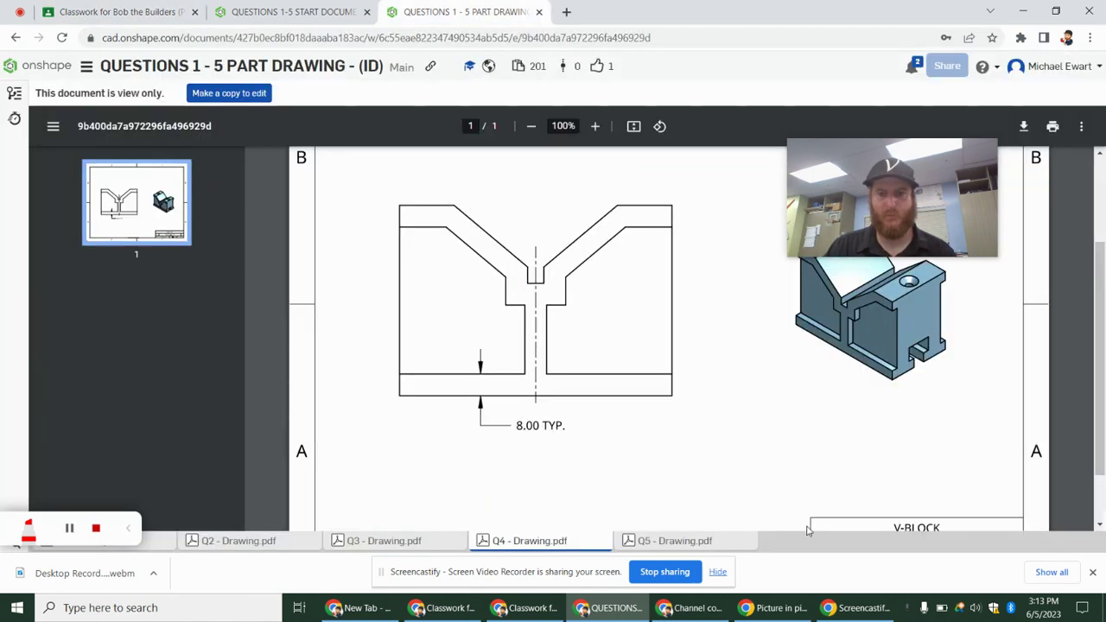
pyautogui.click(694, 537)
pyautogui.scroll(-2, 674, 462)
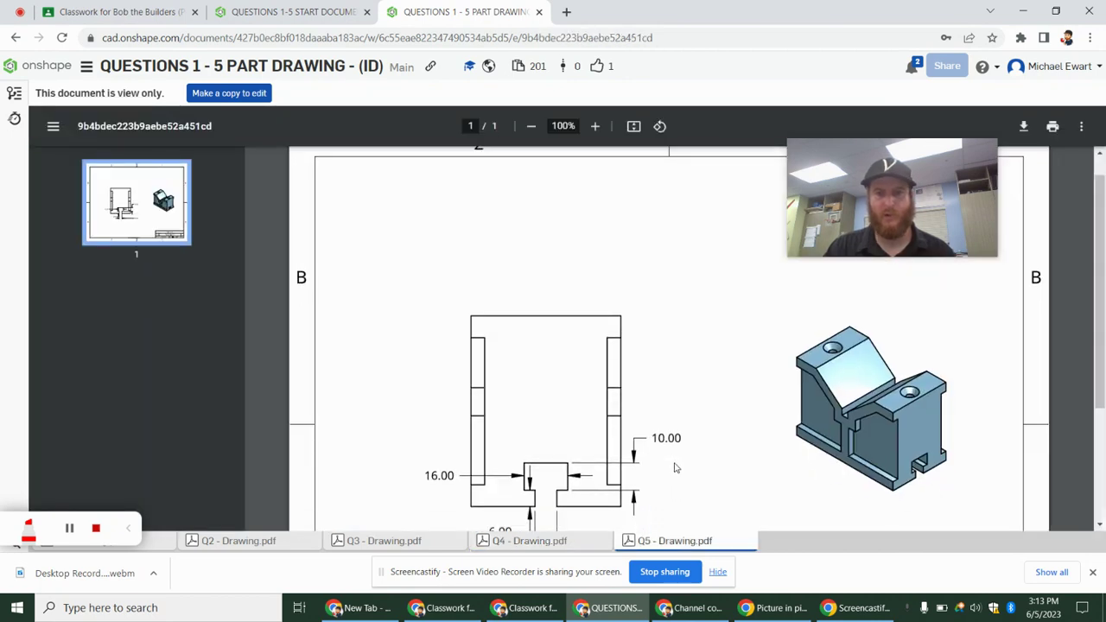
# - Duplicate the Q4 Part Studio and rename the copy Q5
pyautogui.click(326, 18)
pyautogui.rightClick(556, 548)
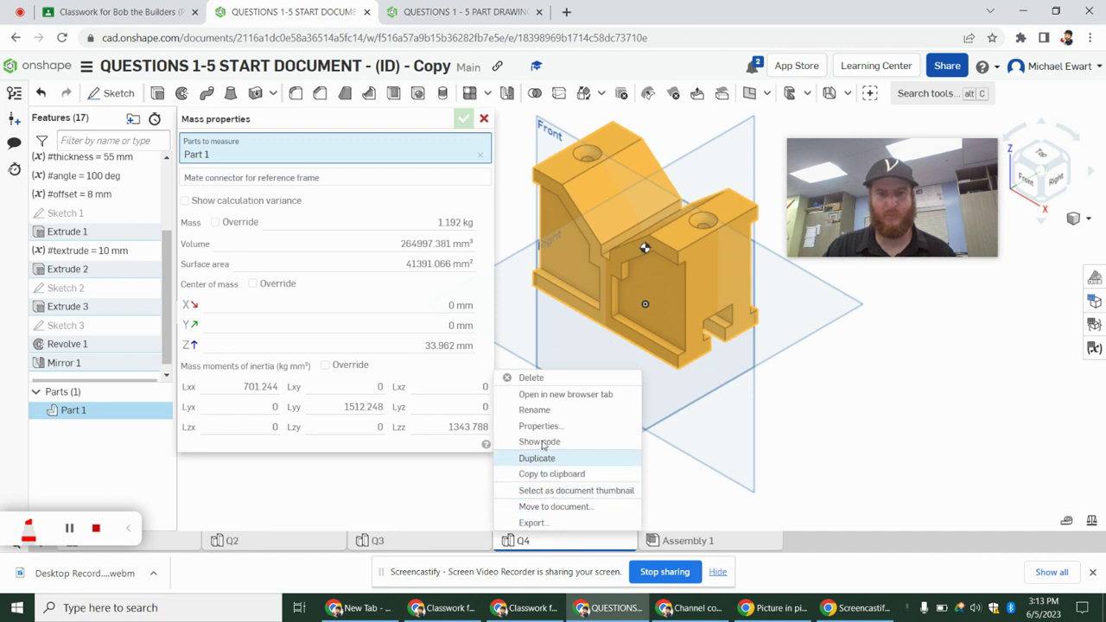
pyautogui.click(540, 457)
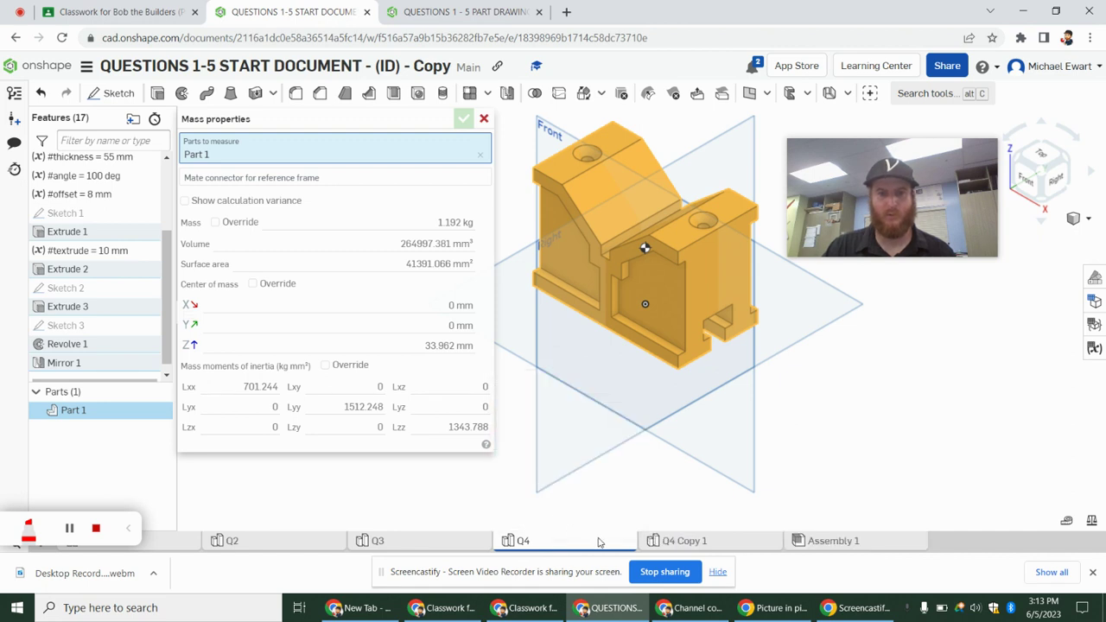
pyautogui.rightClick(673, 546)
pyautogui.click(672, 546)
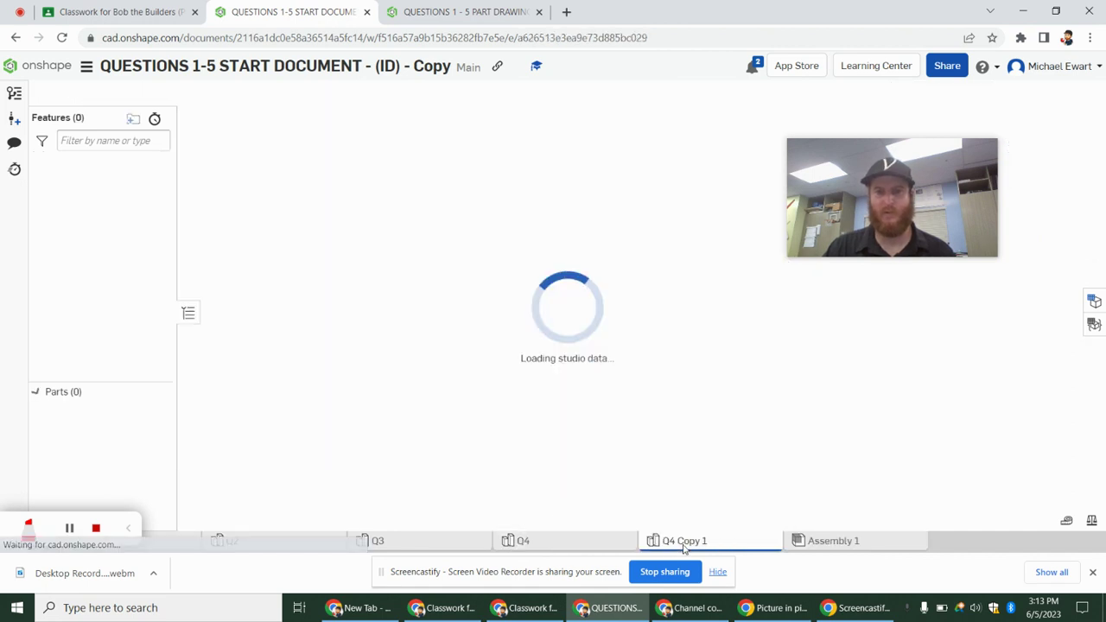
pyautogui.rightClick(672, 546)
pyautogui.click(680, 411)
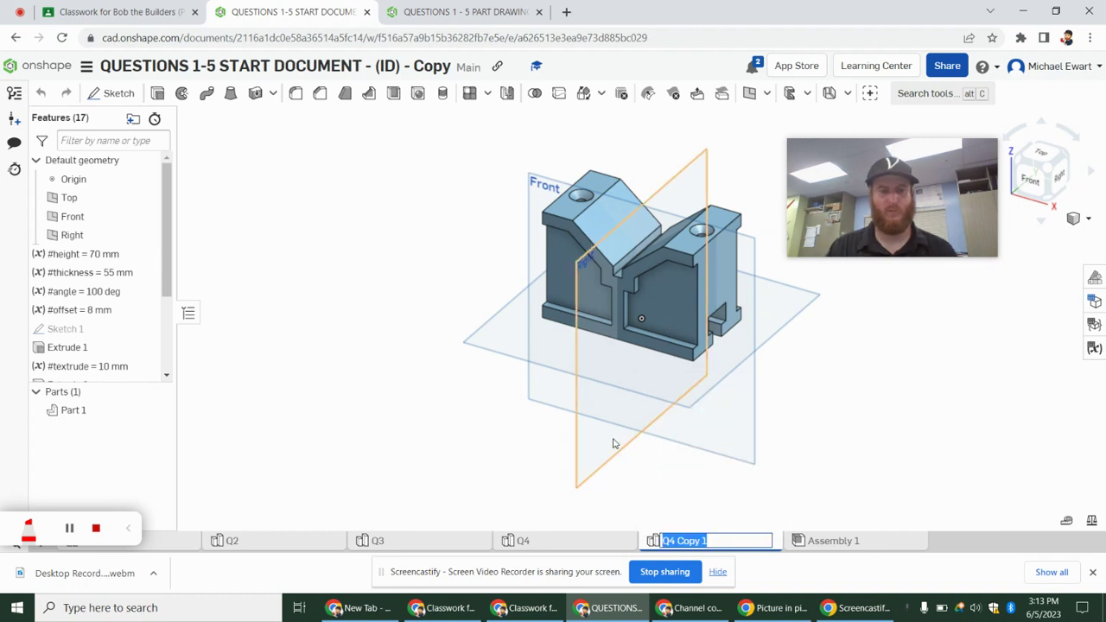
pyautogui.write('Q5')
pyautogui.press('Return')
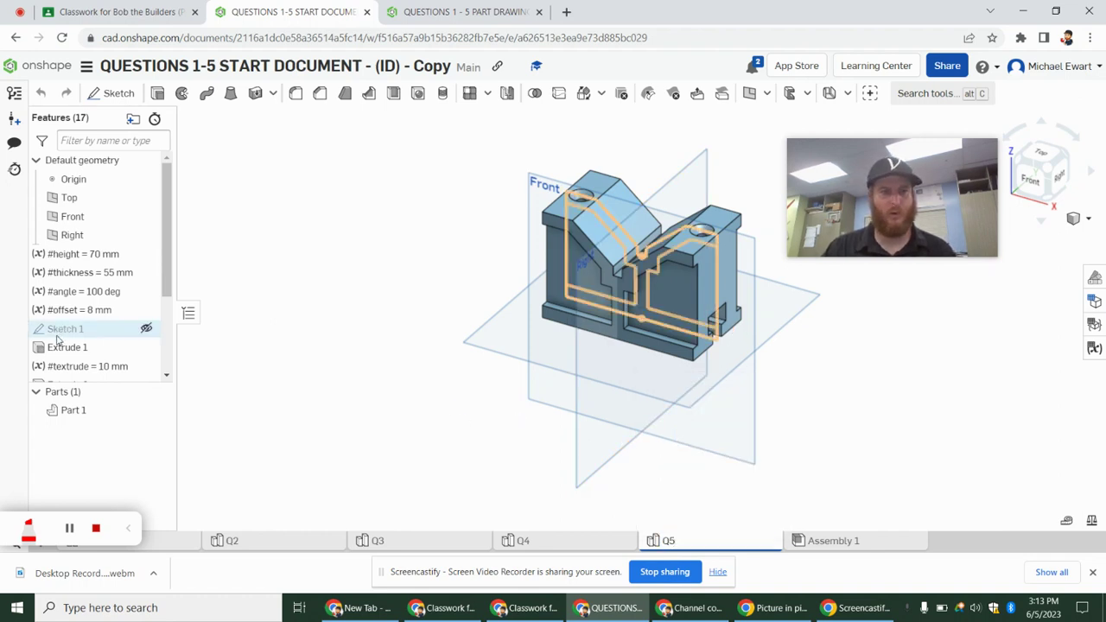
# - Select Extrude 3 and orbit the model to locate the bottom slot cut
pyautogui.scroll(-3, 93, 307)
pyautogui.click(93, 298)
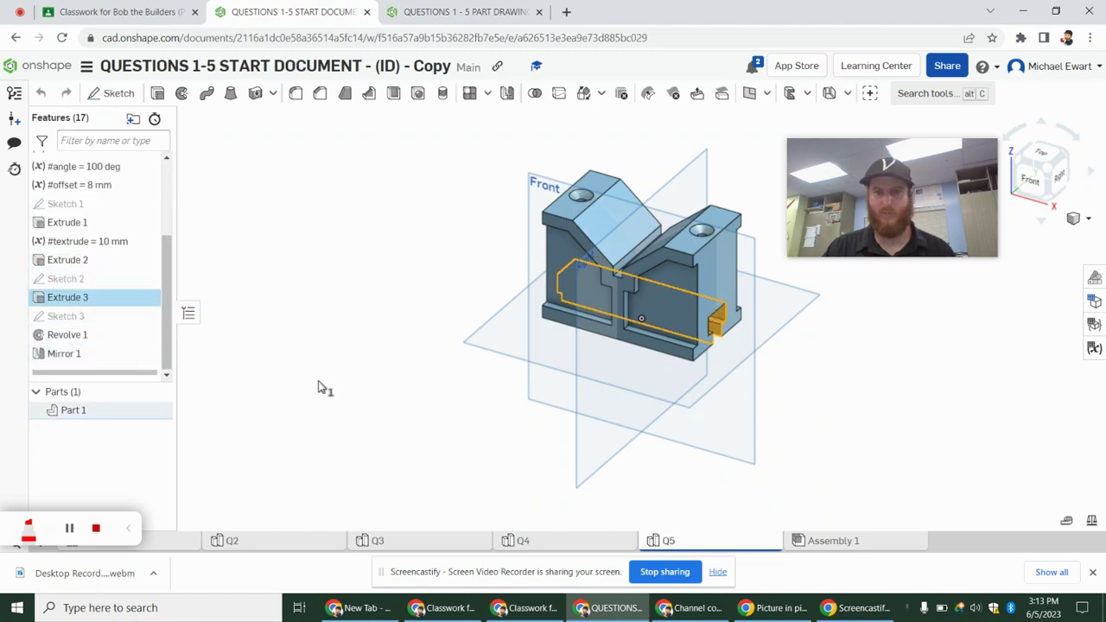
pyautogui.moveTo(321, 388); pyautogui.dragTo(288, 389, button='right')
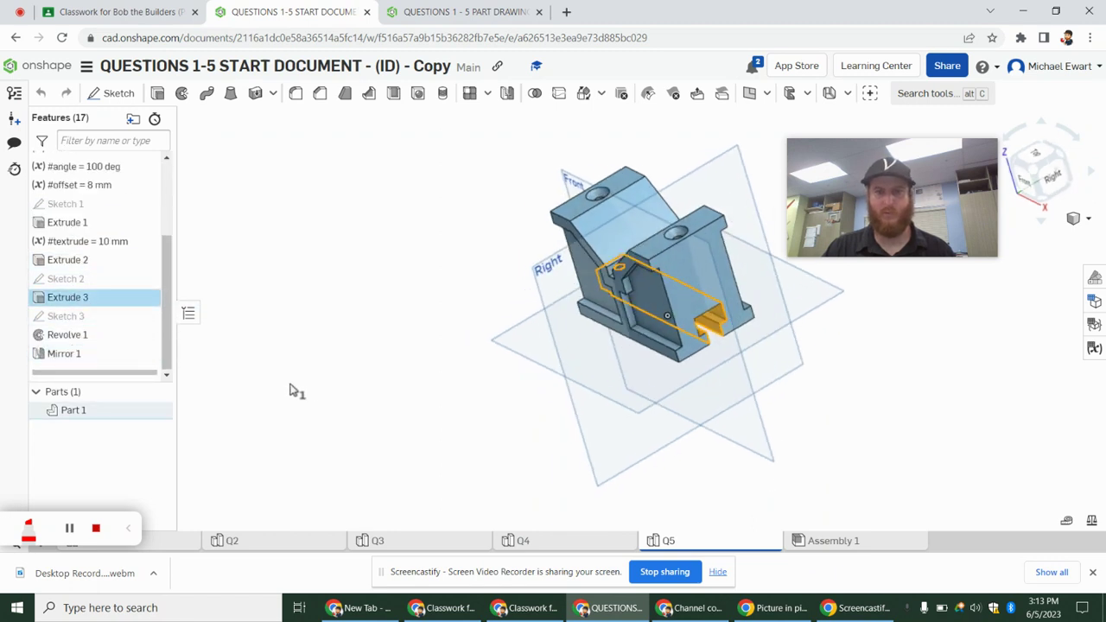
pyautogui.press('Escape')
# - Edit Sketch 2 in normal view and change the slot width from 20 to 16 mm
pyautogui.doubleClick(131, 281)
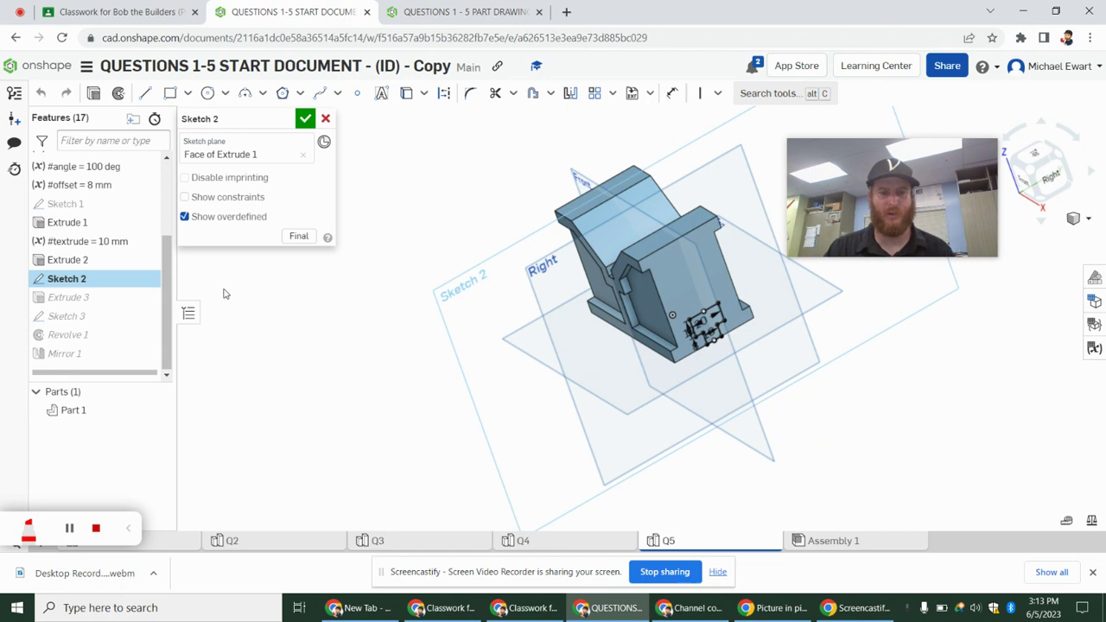
pyautogui.press('n')
pyautogui.scroll(5, 630, 395)
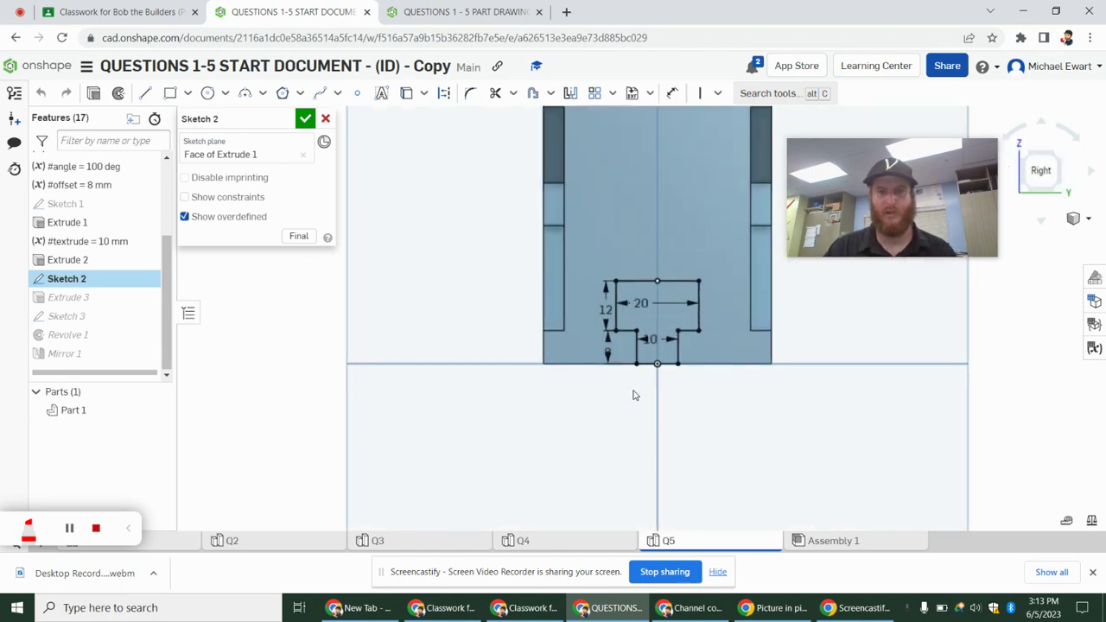
pyautogui.click(465, 11)
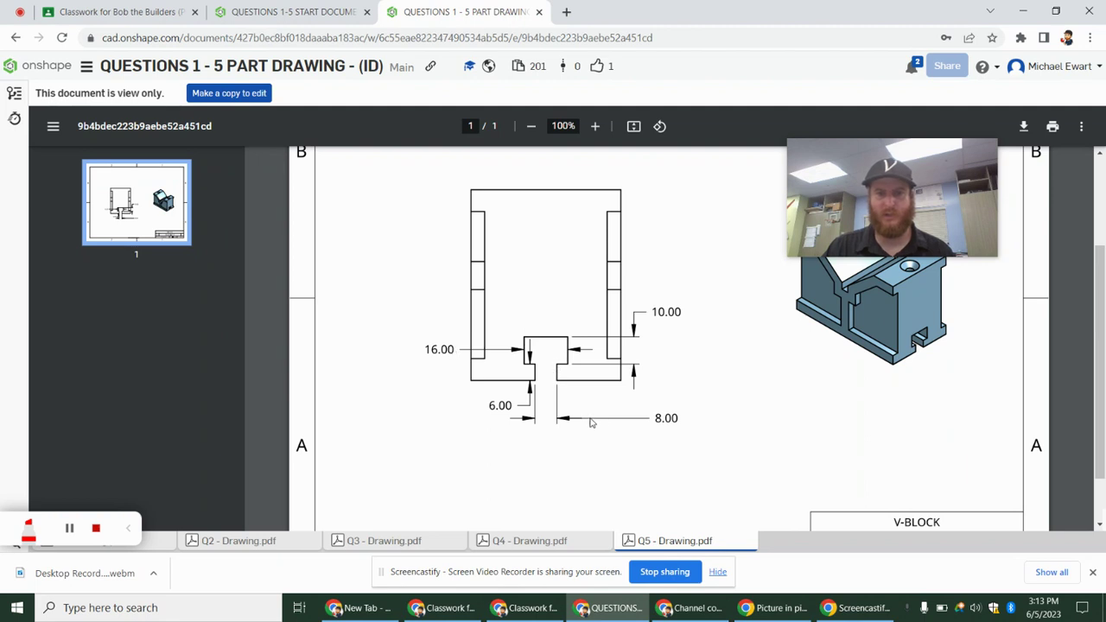
pyautogui.click(292, 11)
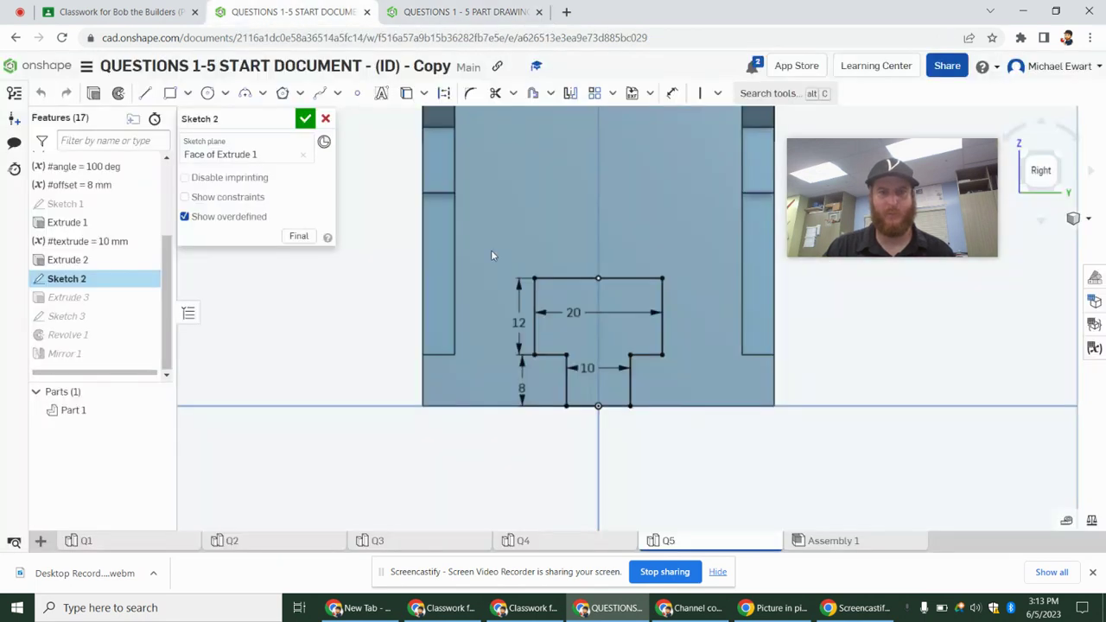
pyautogui.doubleClick(563, 304)
pyautogui.write('16')
pyautogui.press('Return')
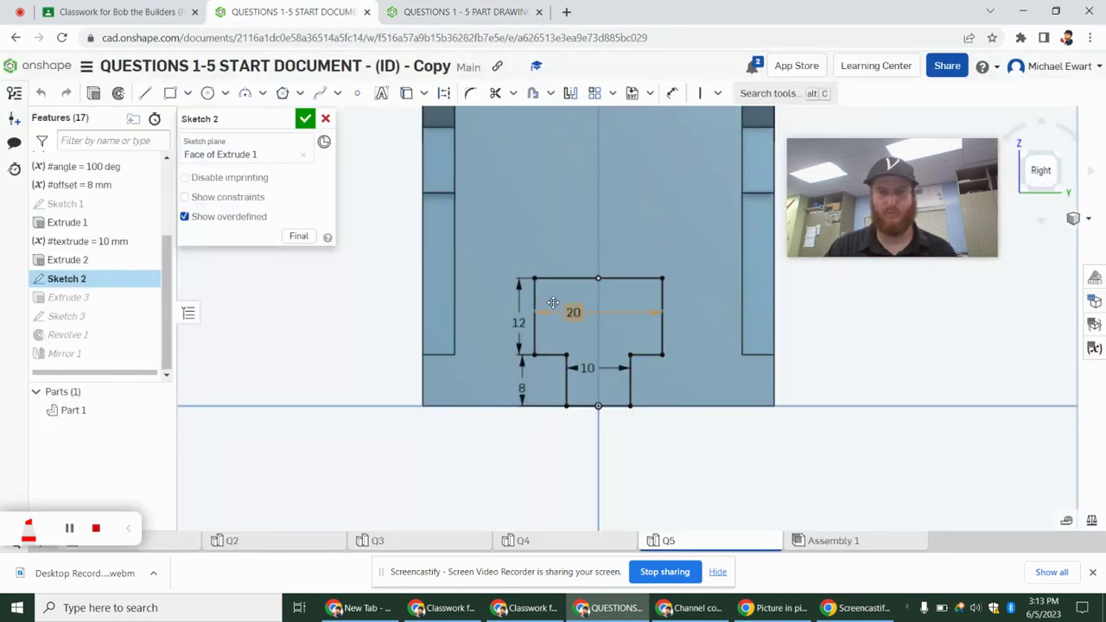
# - Set the slot neck to 8, height to 10 and step to 6, then accept Sketch 2
pyautogui.doubleClick(587, 367)
pyautogui.press('Return')
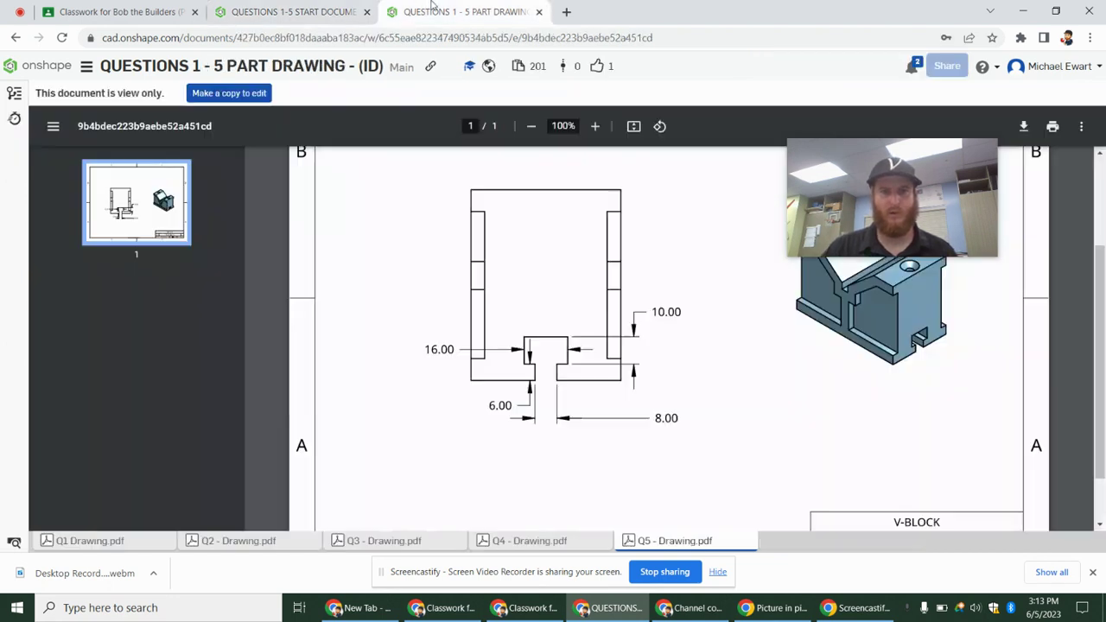
pyautogui.hotkey('ctrl', 'Tab')
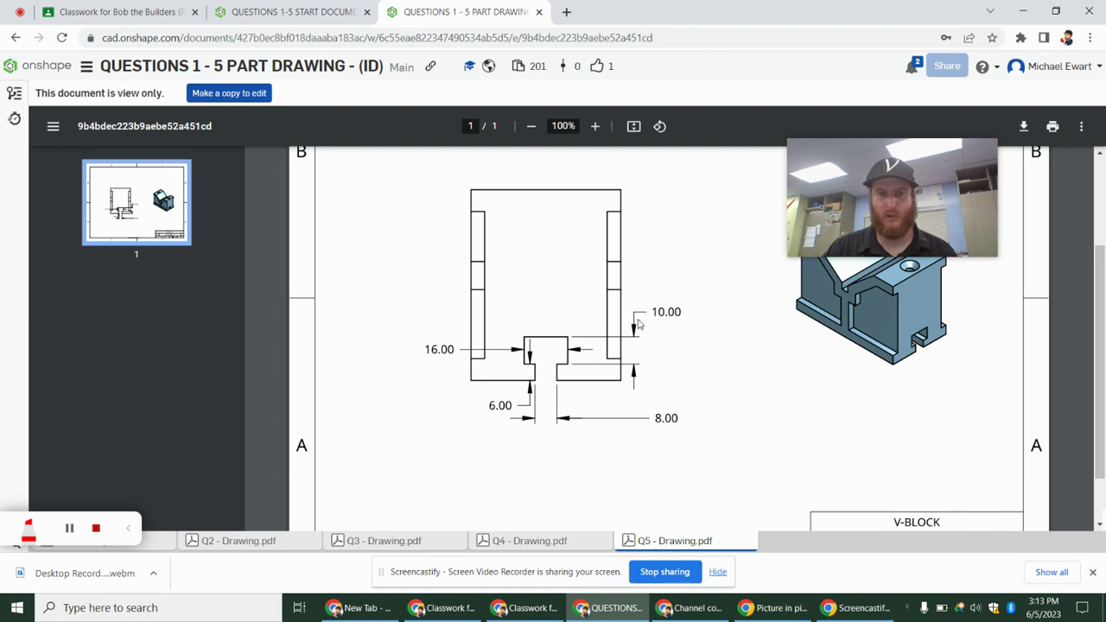
pyautogui.hotkey('ctrl', 'shift', 'Tab')
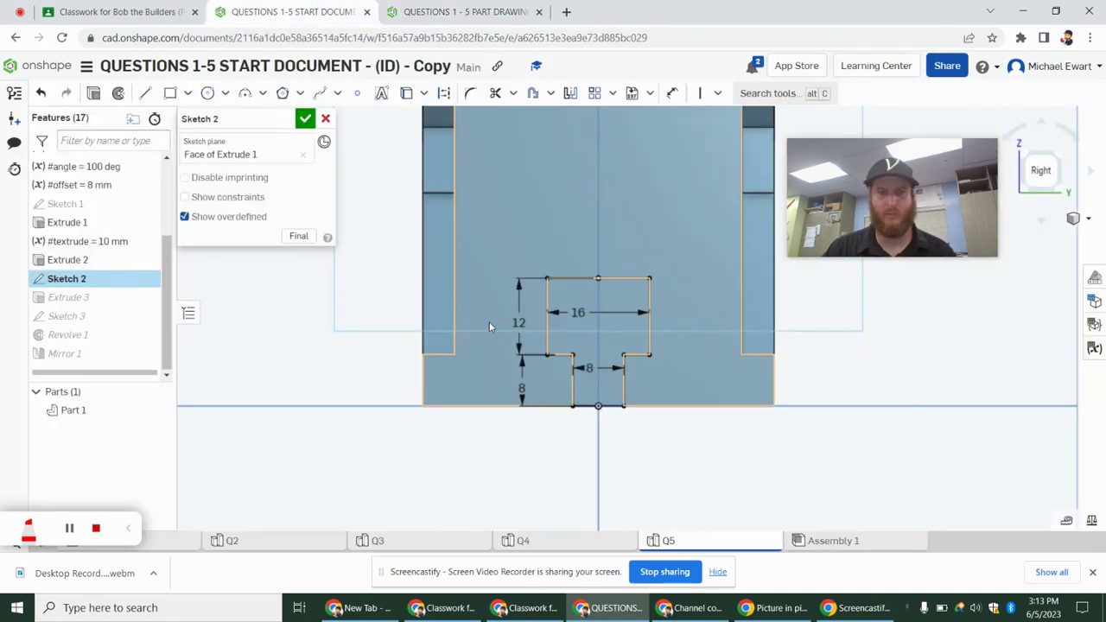
pyautogui.doubleClick(521, 308)
pyautogui.write('10')
pyautogui.press('Return')
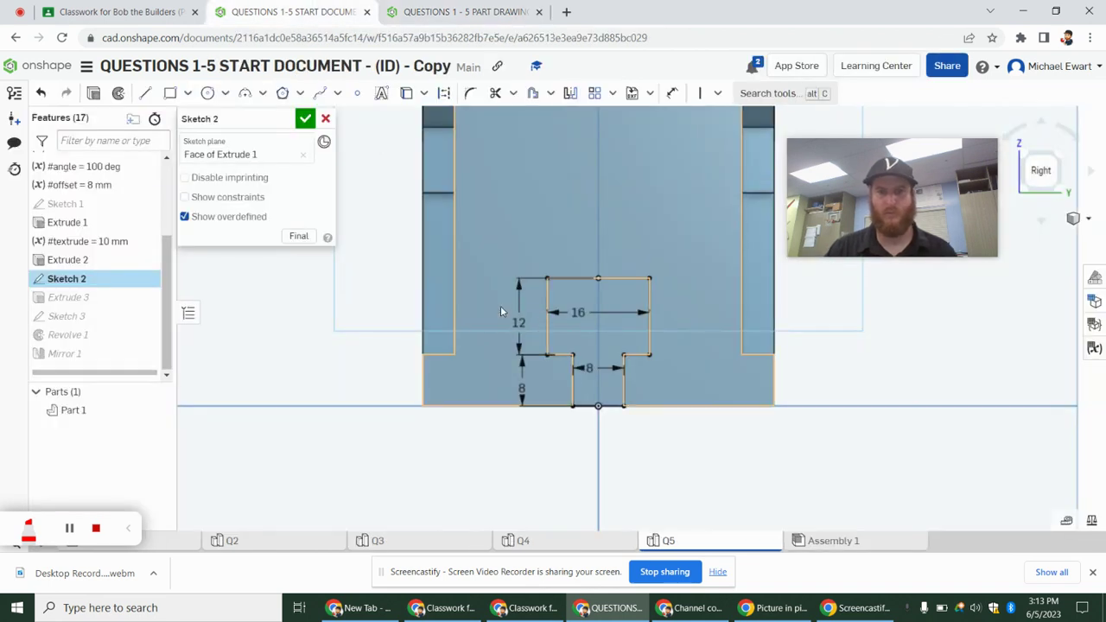
pyautogui.doubleClick(529, 386)
pyautogui.write('6')
pyautogui.press('Return')
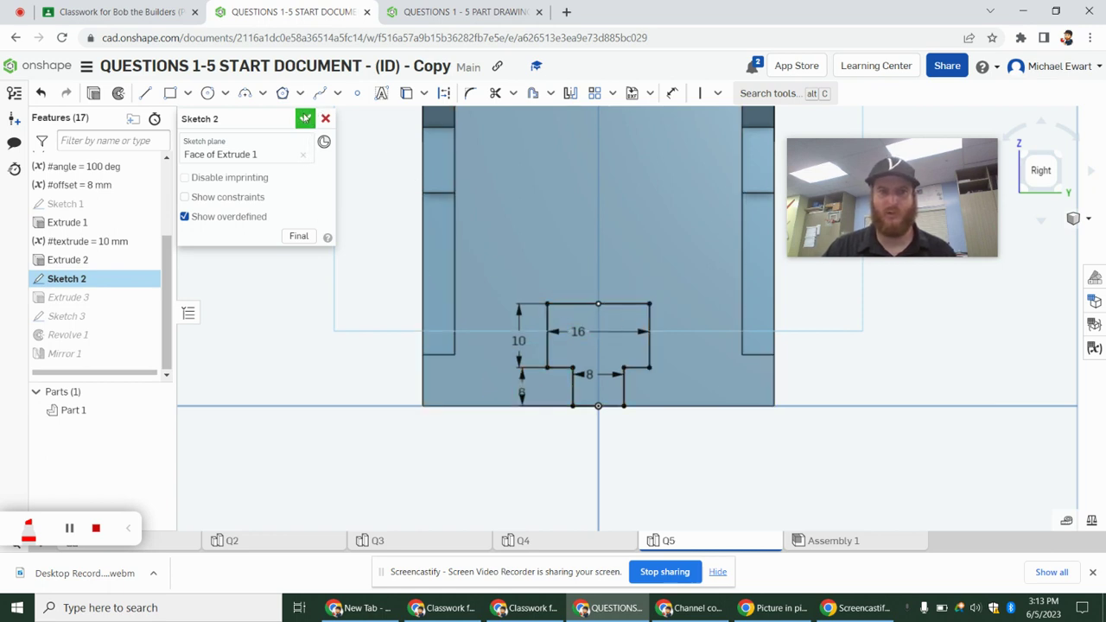
pyautogui.click(305, 119)
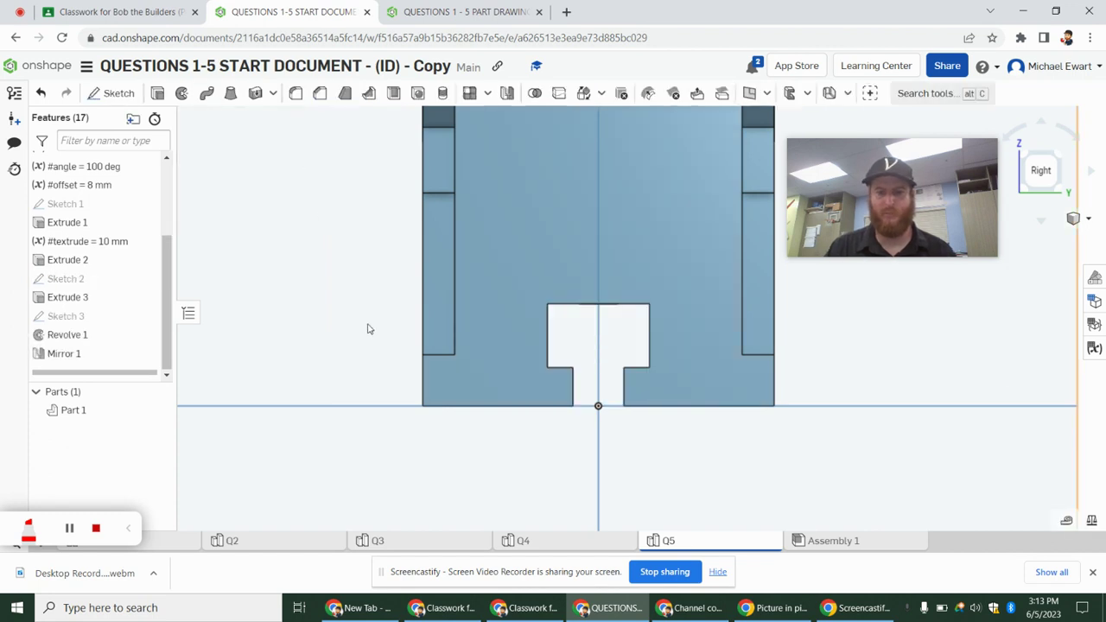
# - Return to isometric view and measure the Q5 Part 1 mass at 1.242 kg
pyautogui.hotkey('shift', '7')
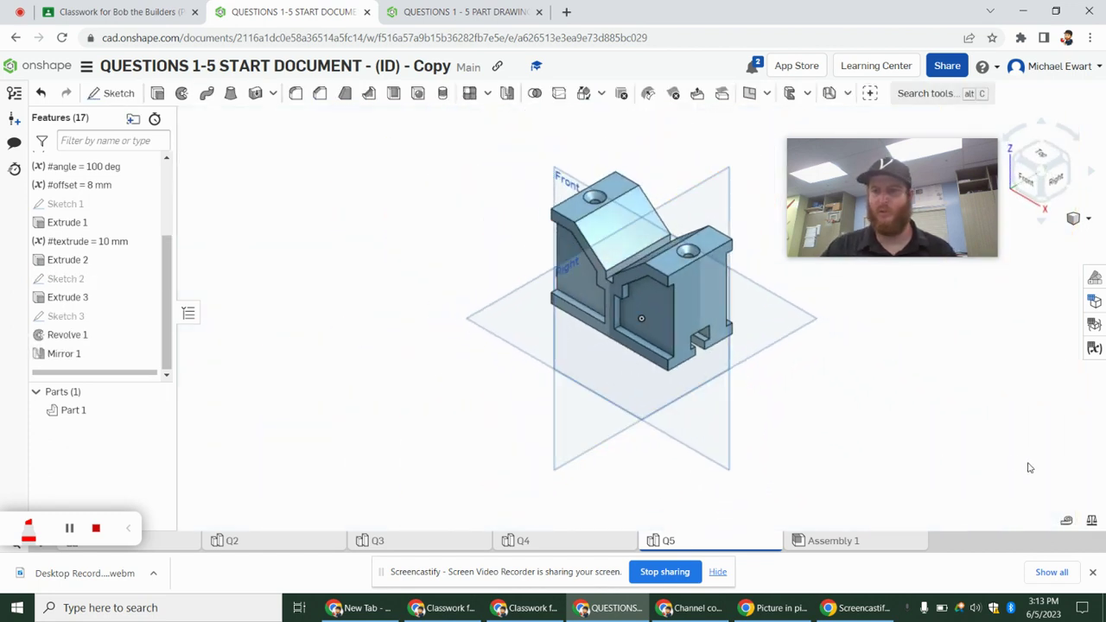
pyautogui.click(1093, 529)
pyautogui.click(660, 310)
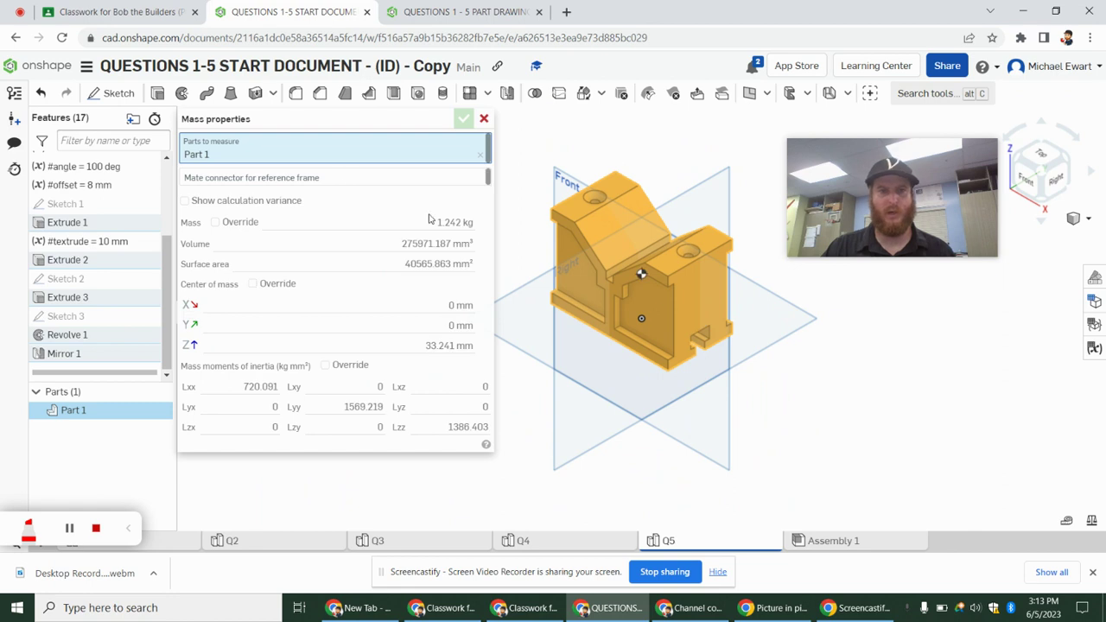
pyautogui.moveTo(431, 224)
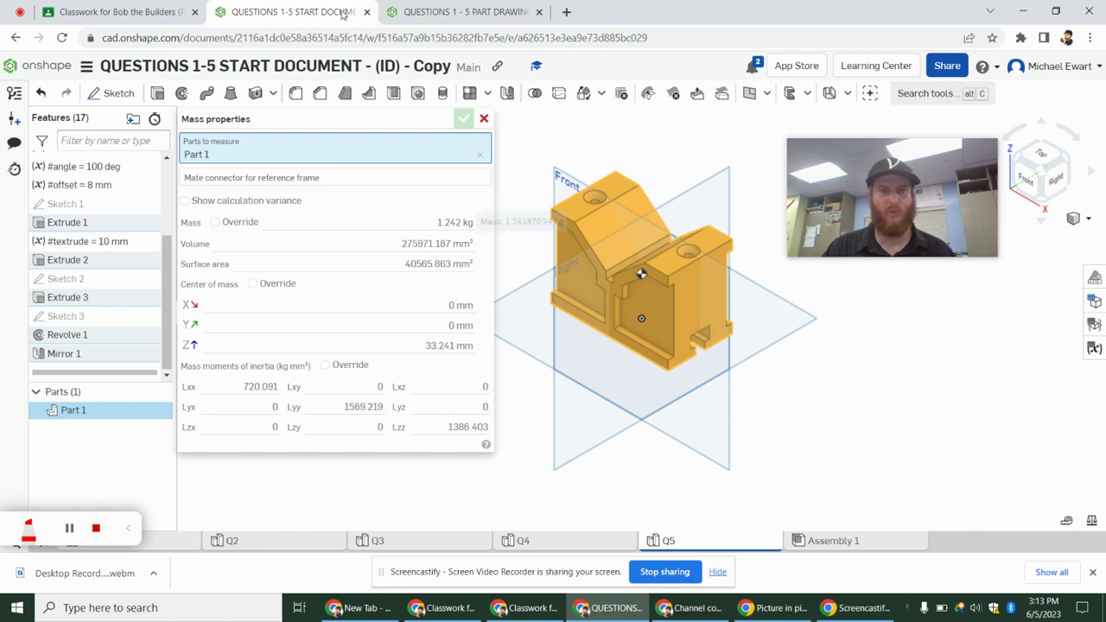
# - Mark the matching 1.24 answer in Classroom, then close the mass properties readout
pyautogui.hotkey('ctrl', '1')
pyautogui.moveTo(635, 188); pyautogui.dragTo(564, 190)
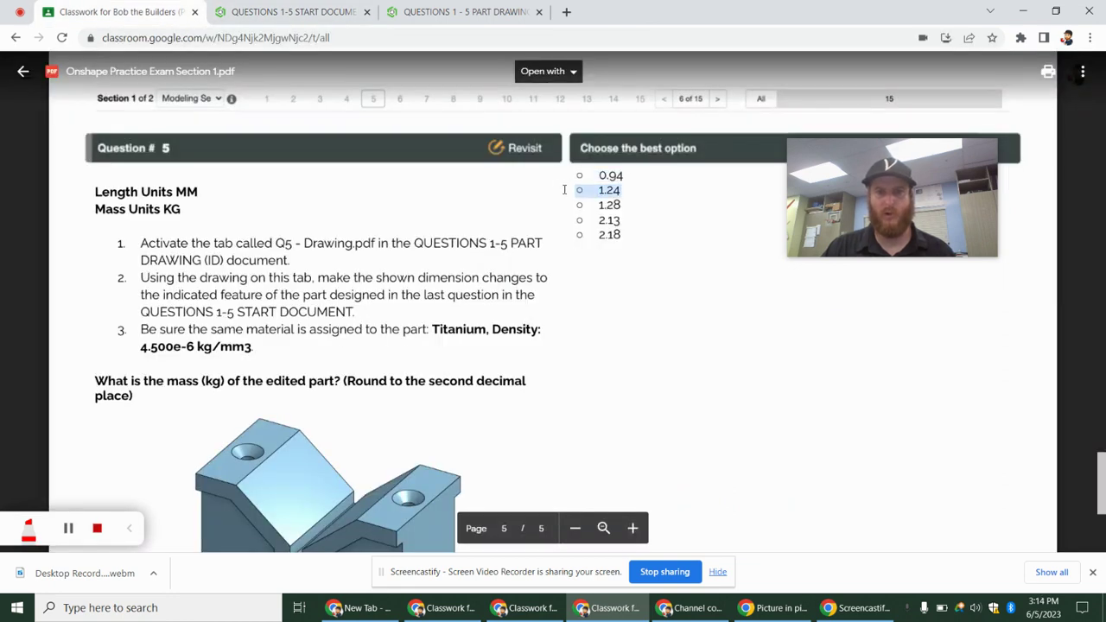
pyautogui.click(326, 13)
pyautogui.click(483, 120)
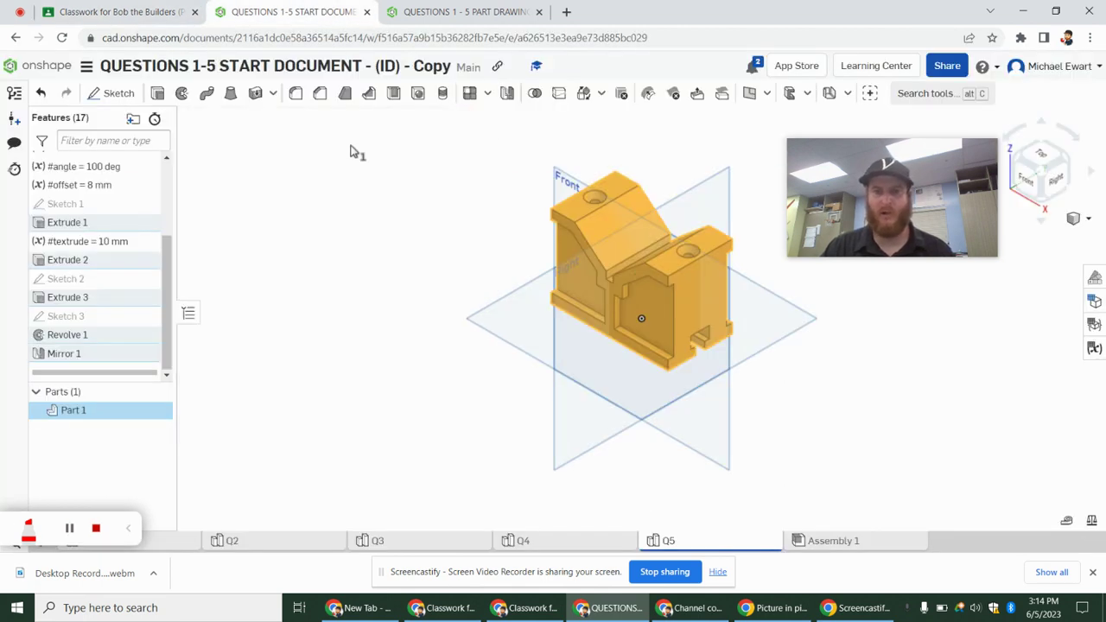
pyautogui.click(523, 199)
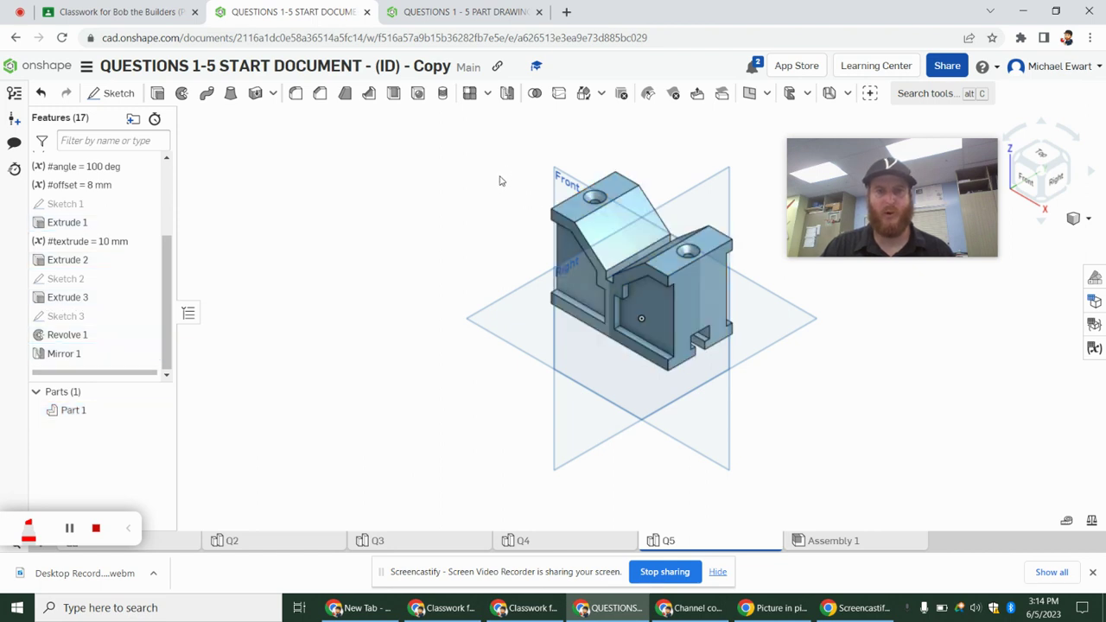
pyautogui.scroll(5, 99, 285)
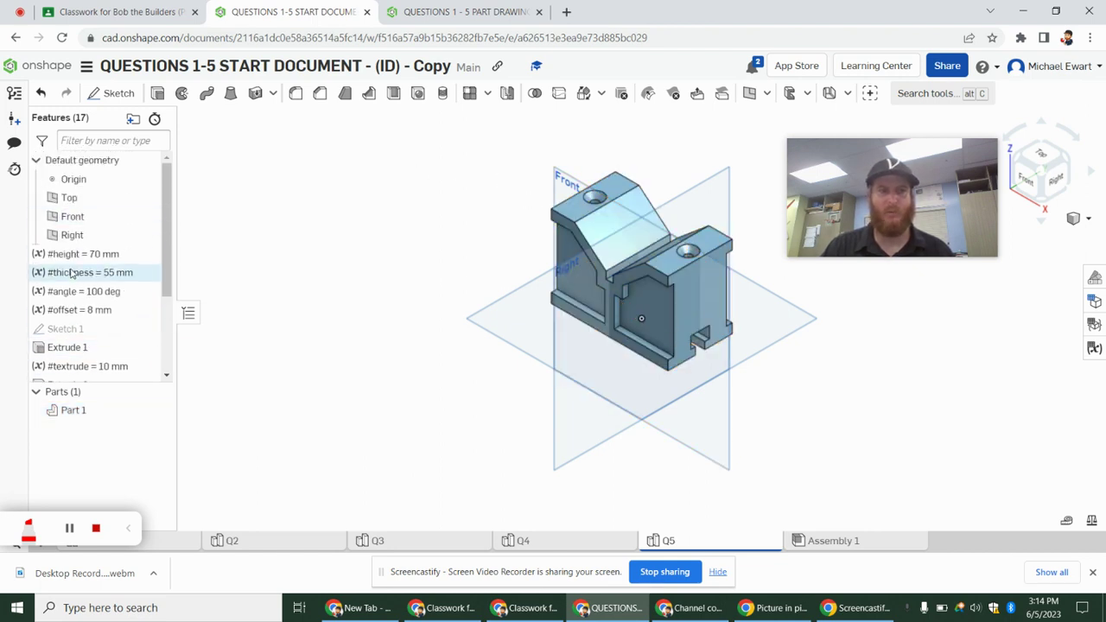